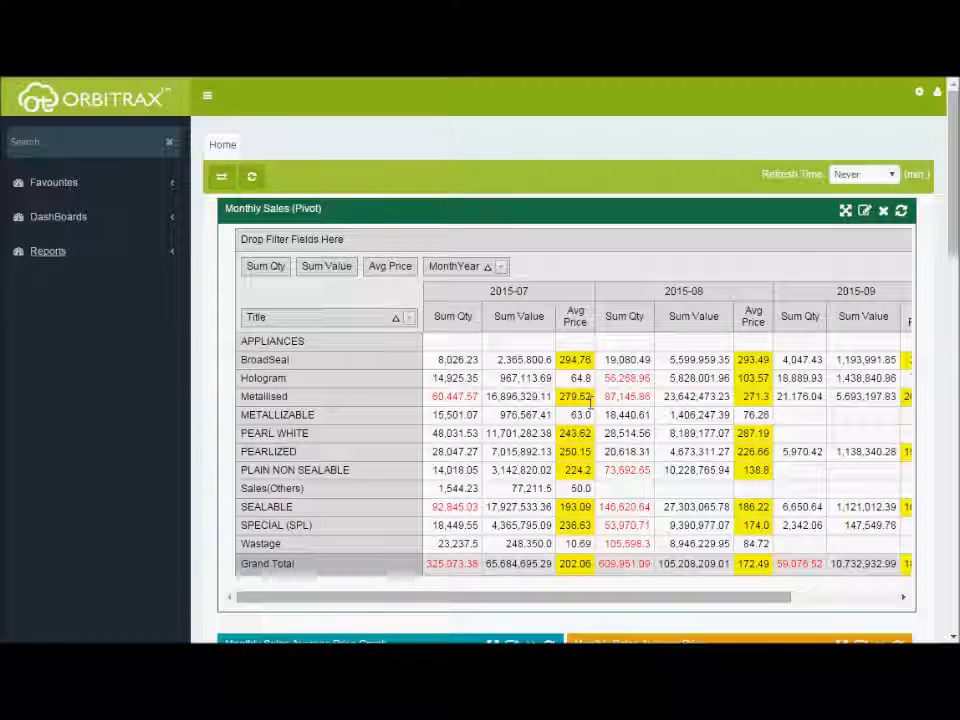
Create a new report titled "Chart of Account List" in the Tutorials group and save it
left_click(913, 101)
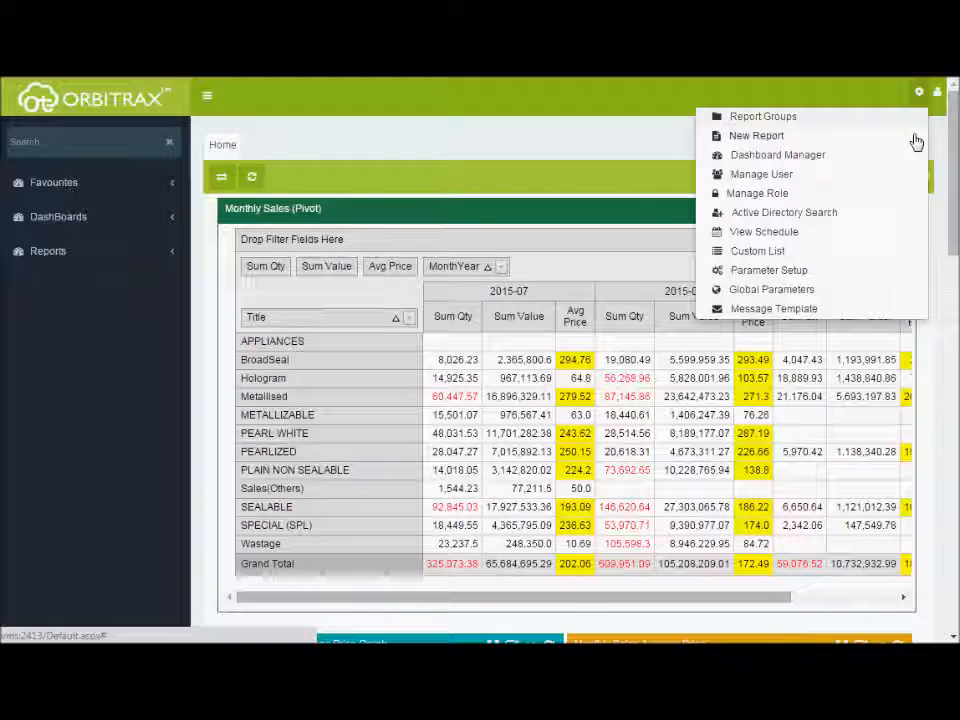
left_click(916, 141)
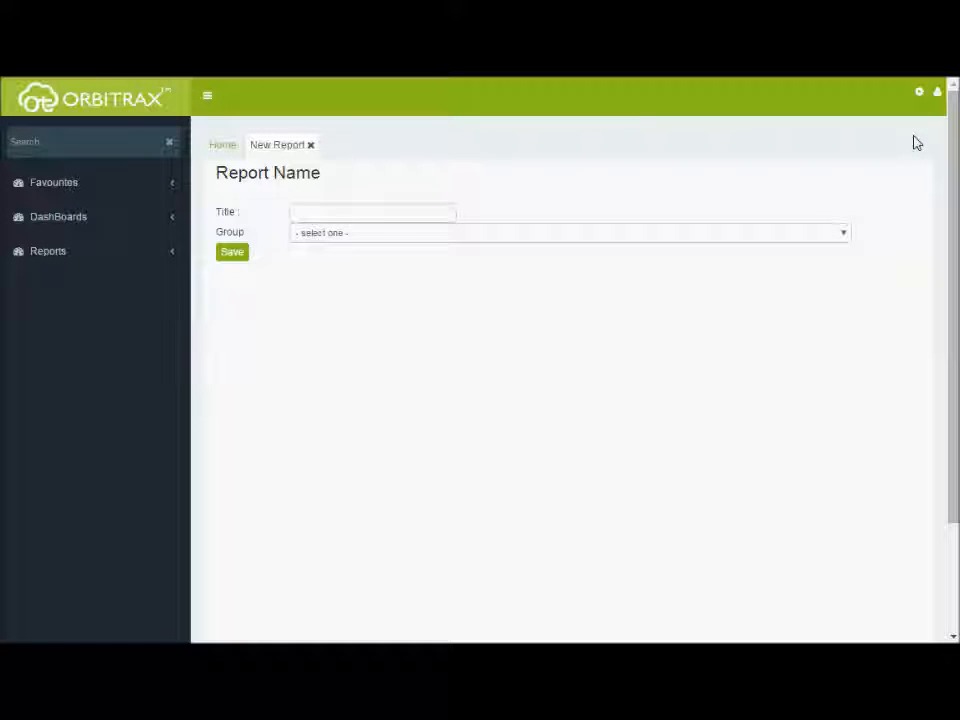
left_click(446, 214)
type("Chart of A")
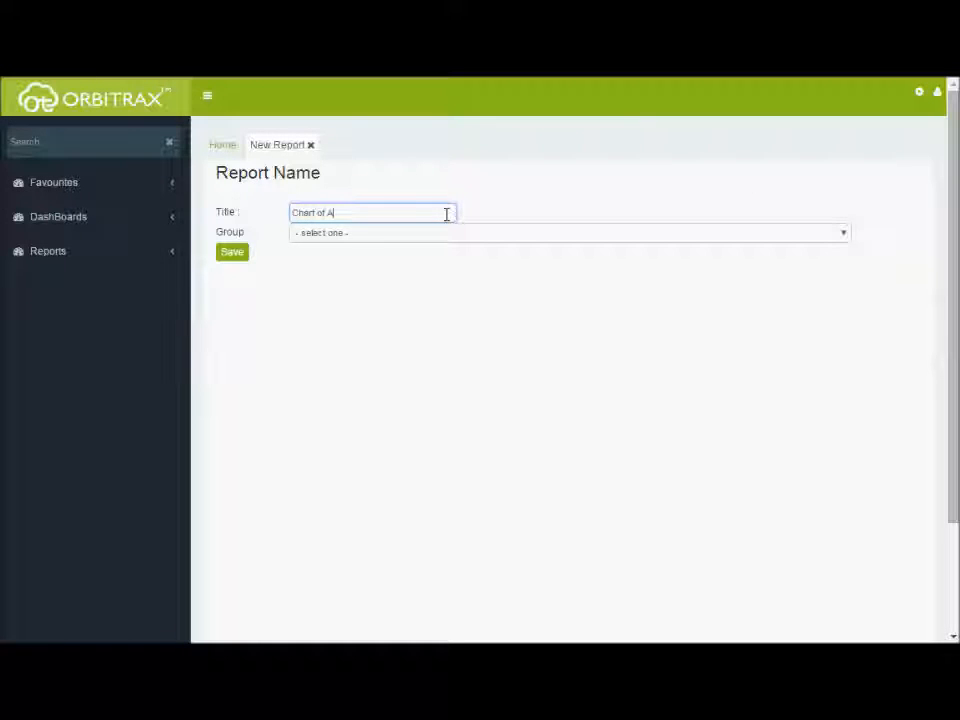
type("ccount List")
left_click(441, 233)
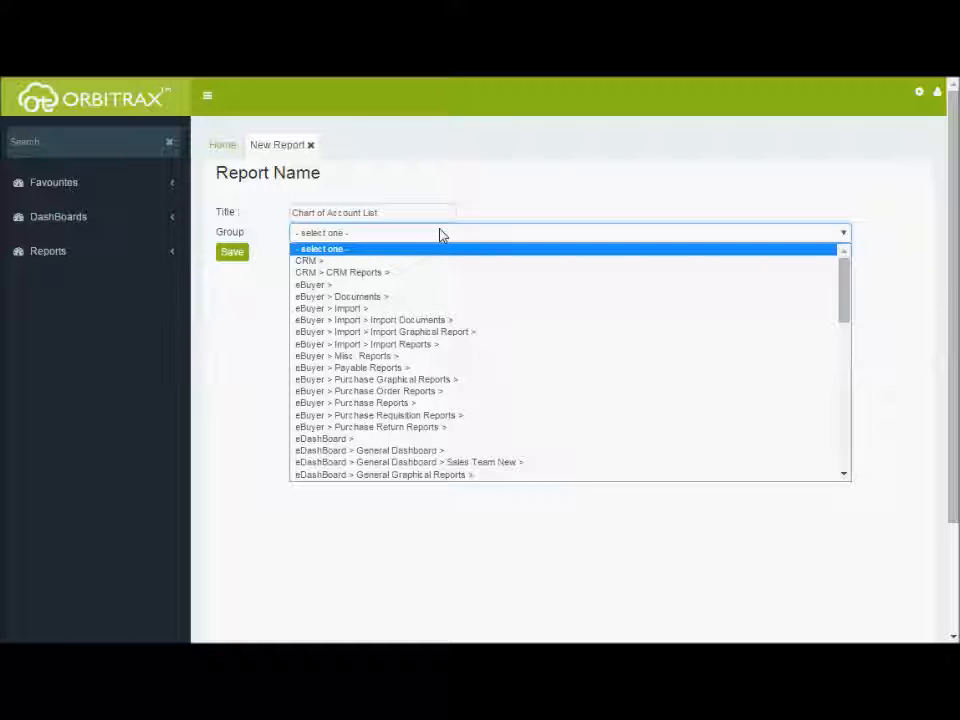
key("t")
key("t")
key("t")
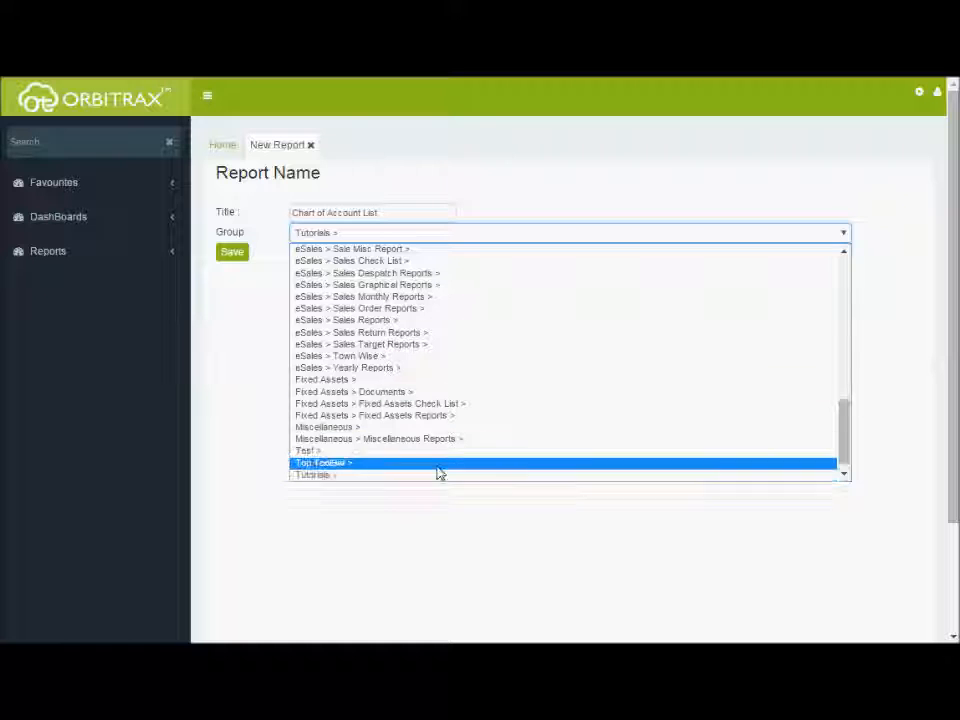
left_click(436, 475)
left_click(232, 256)
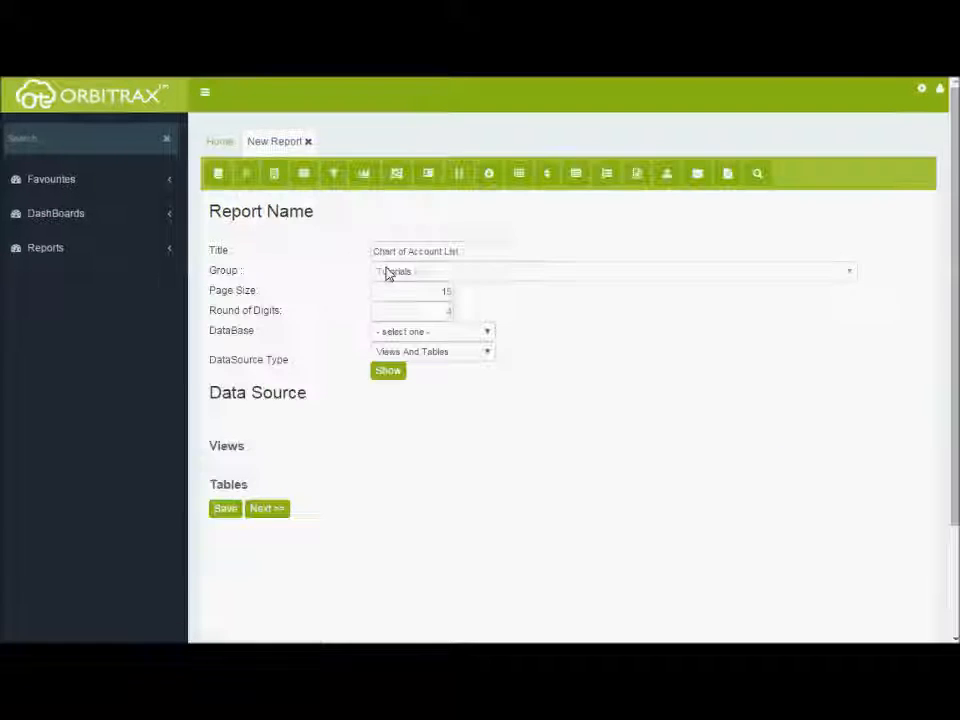
Set Round of Digits to 2 and the database to BizzTrax, and show its Views And Tables data sources
left_click(397, 291)
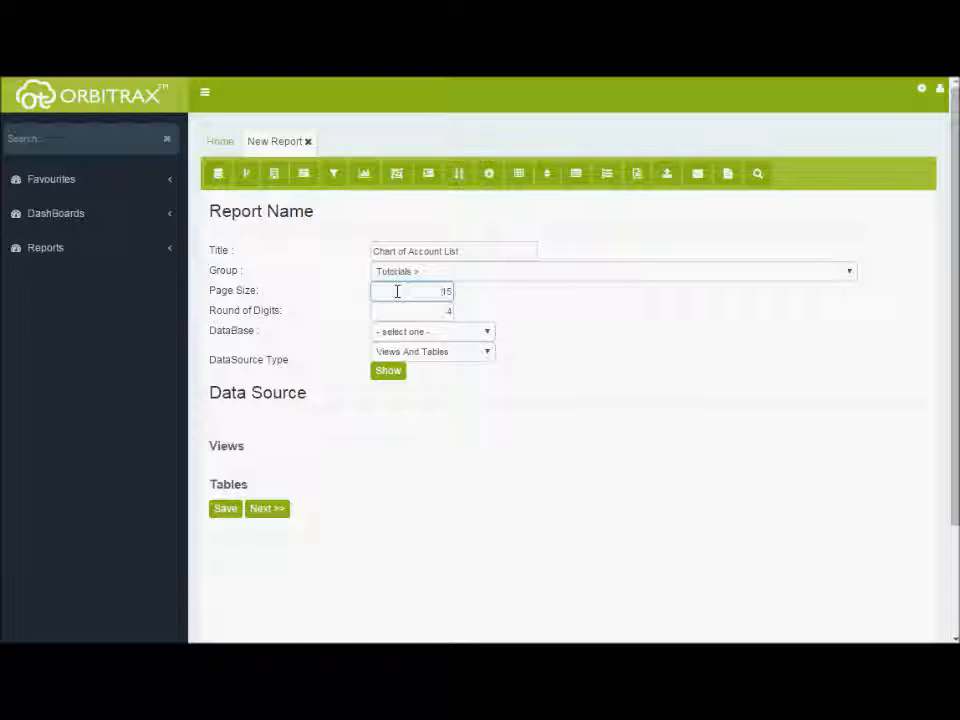
key("Tab")
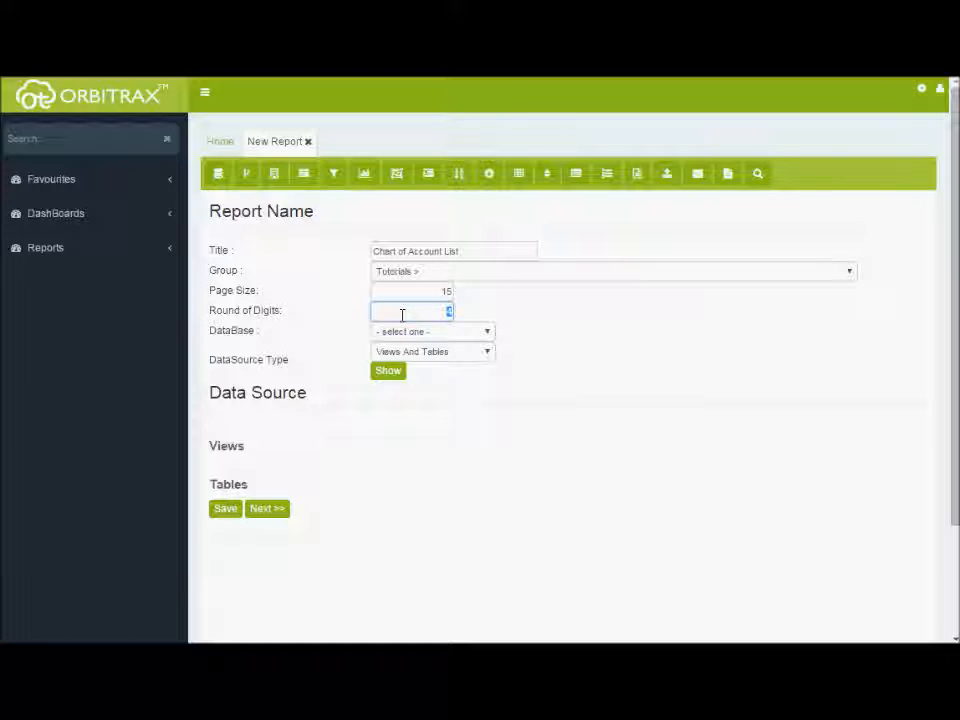
type("2")
left_click(405, 332)
left_click(393, 358)
left_click(412, 351)
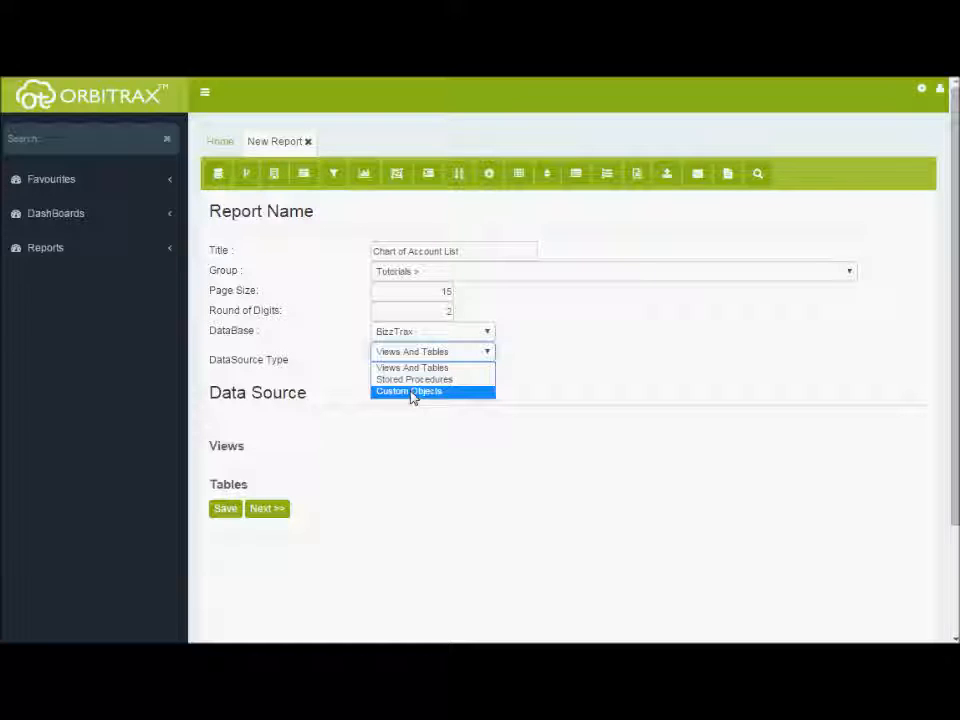
left_click(410, 368)
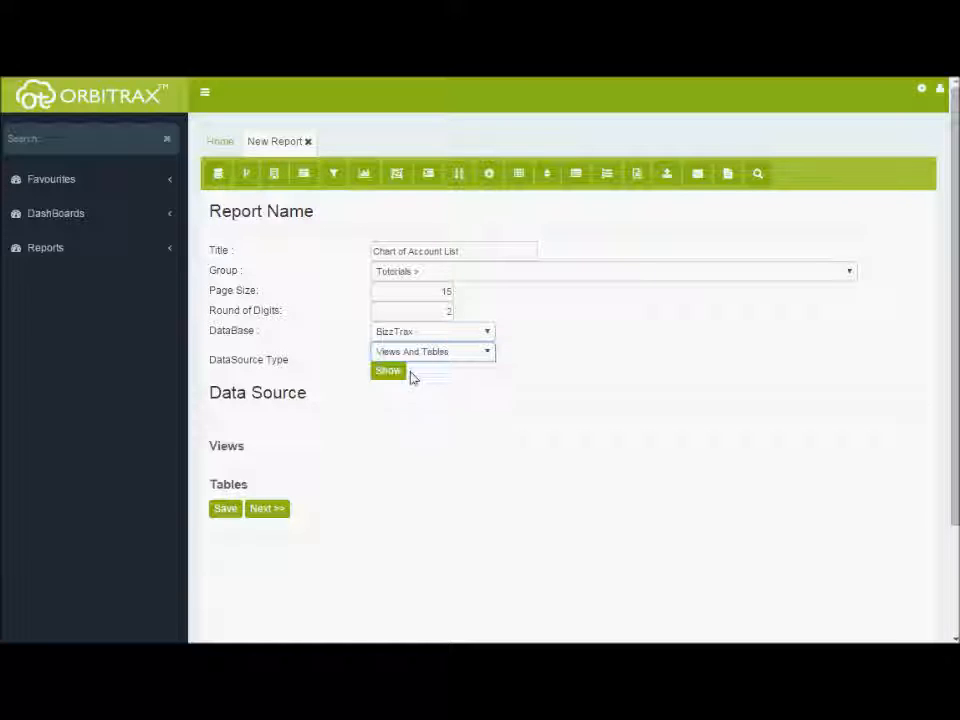
left_click(388, 371)
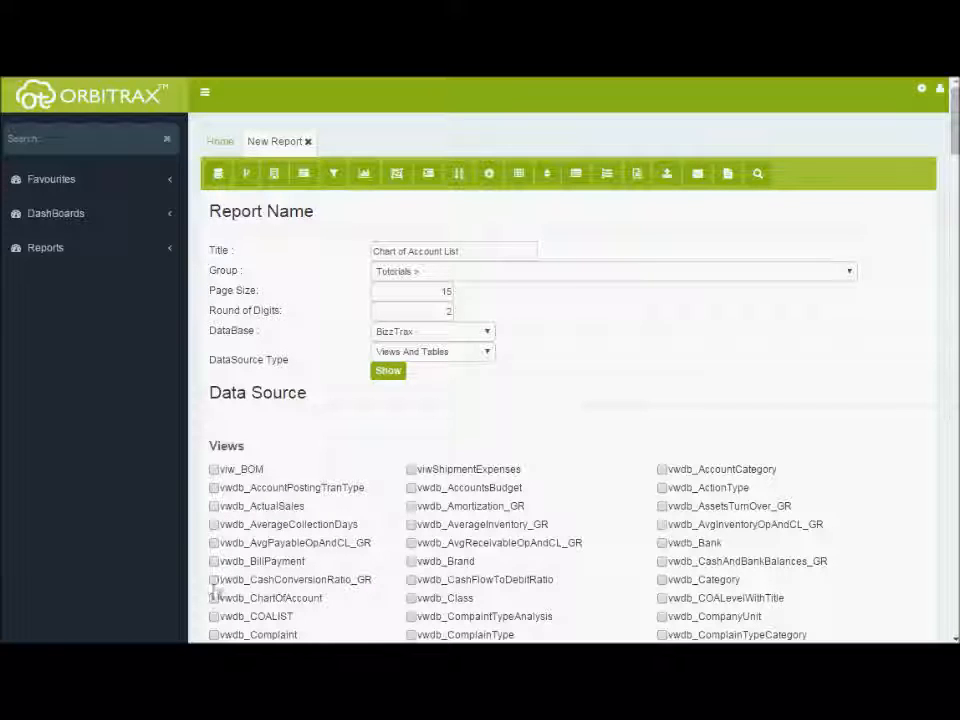
Select the vwdb_ChartOfAccount view as the report's data source and save
left_click(214, 598)
scroll(216, 604, "down", 15)
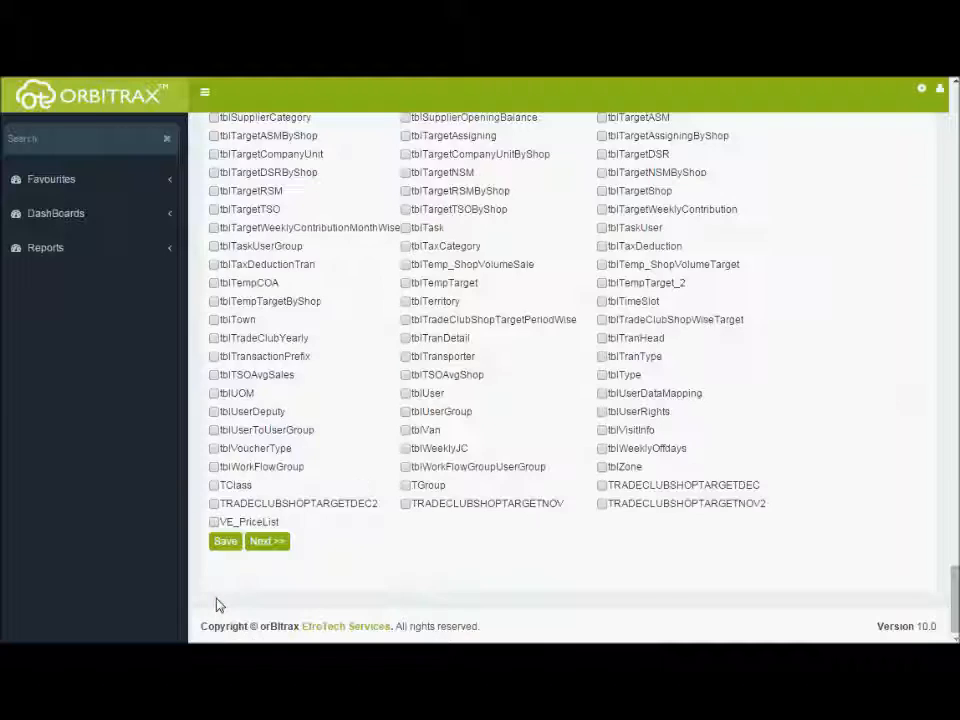
left_click(230, 545)
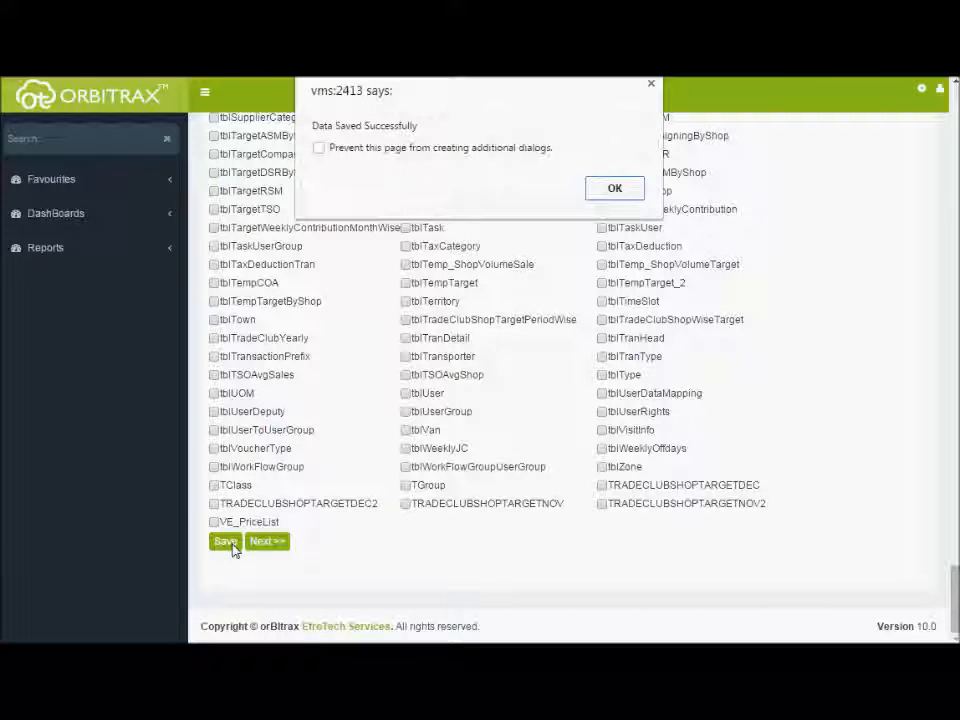
left_click(613, 189)
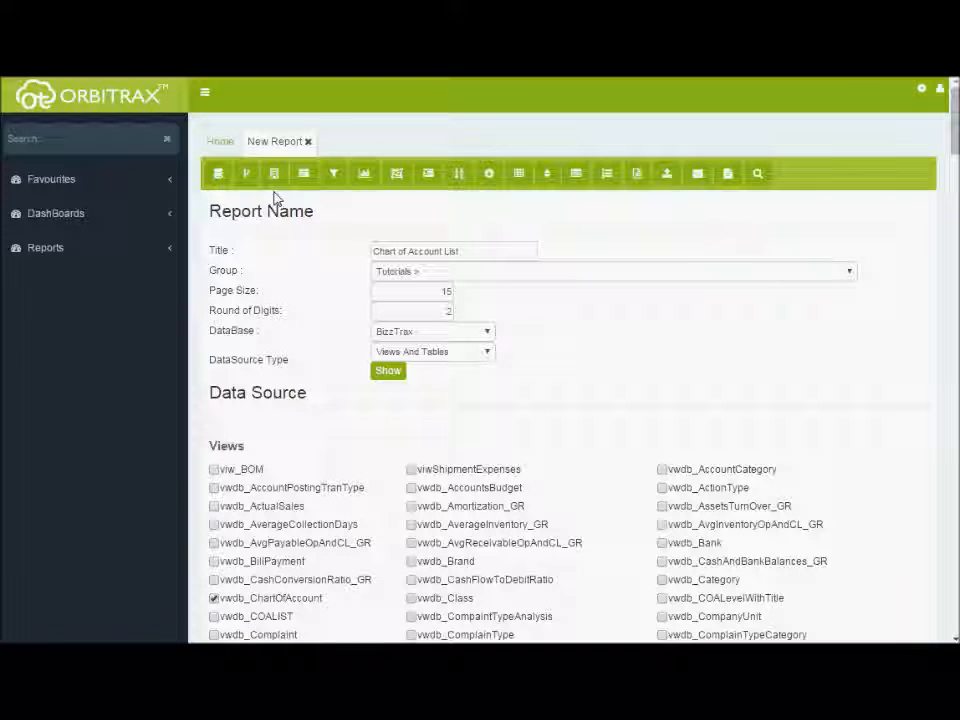
Check the report relation page, set the report type to Table and save it
left_click(247, 185)
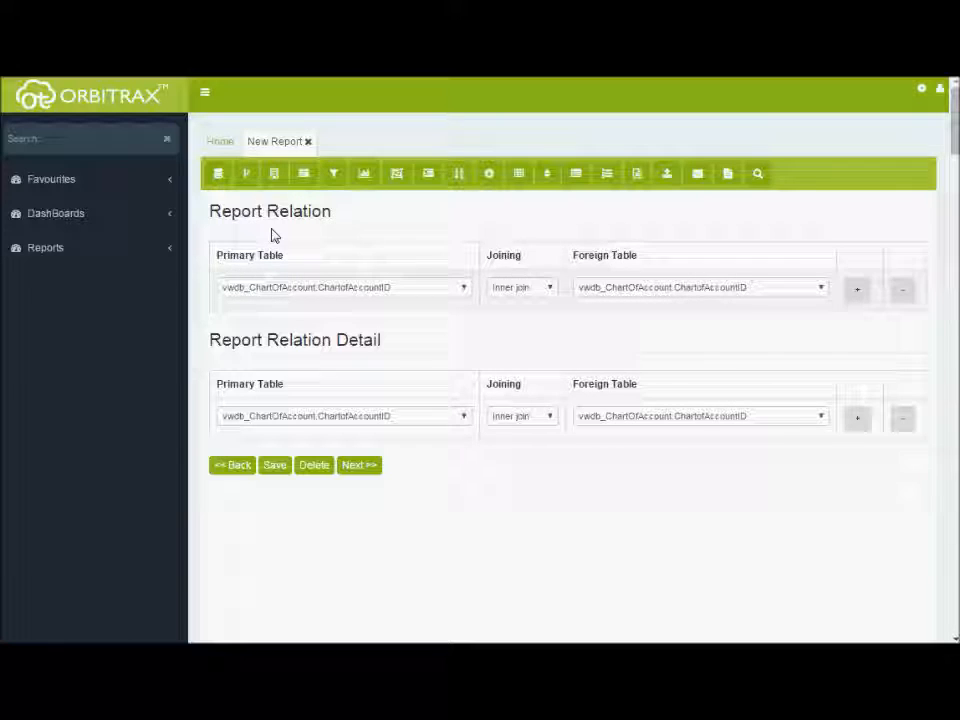
left_click(276, 178)
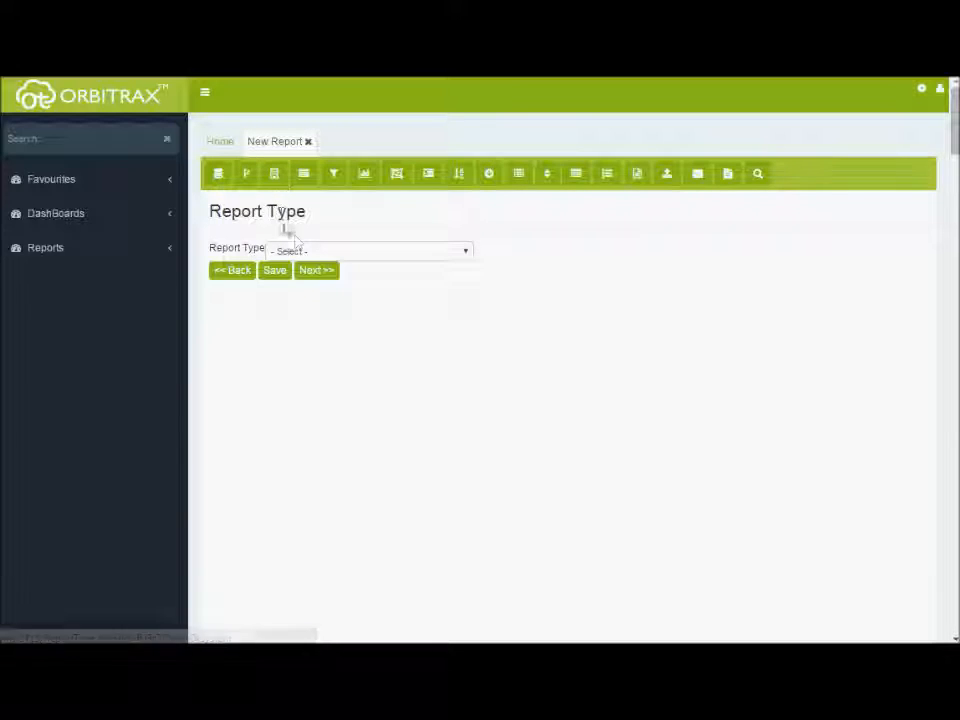
left_click(366, 253)
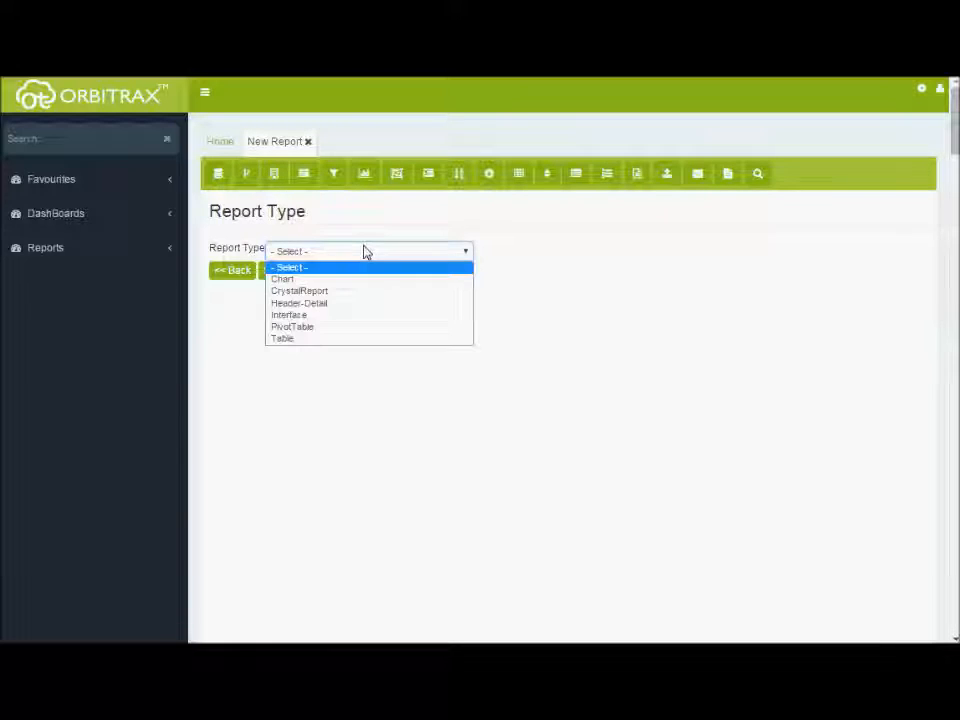
left_click(361, 340)
left_click(279, 272)
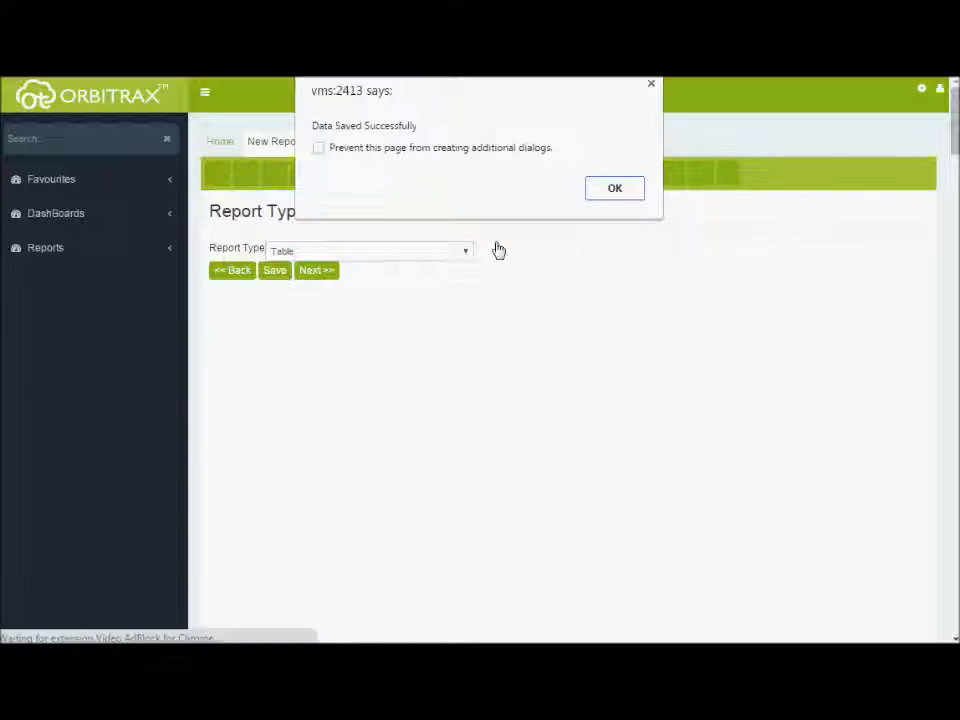
left_click(612, 192)
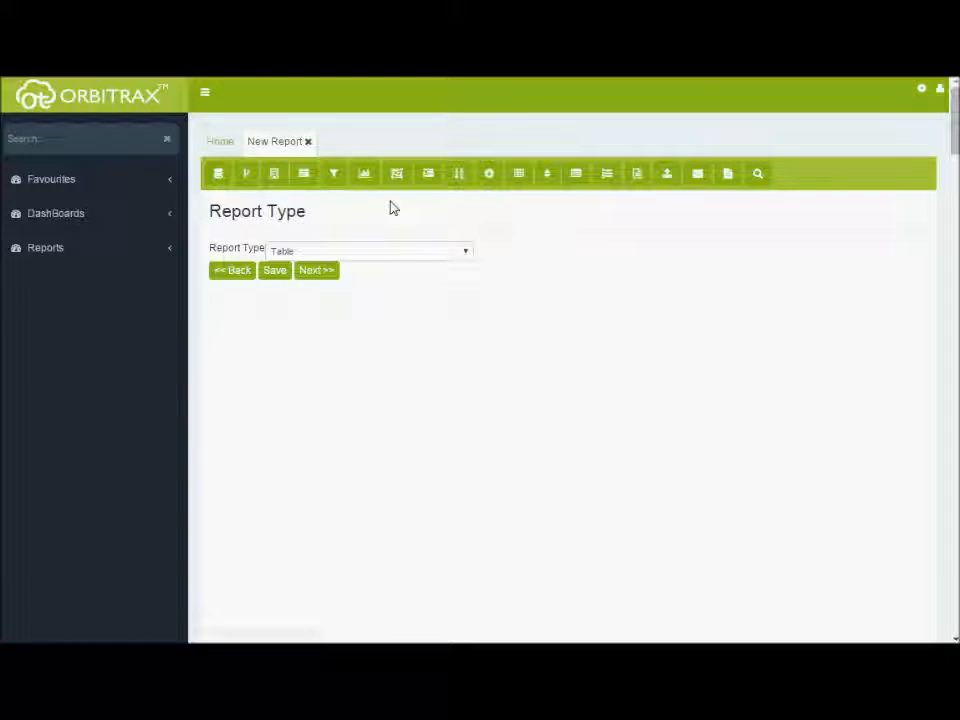
In the field selection, set Data Distinct to Yes and include ChartofAccountID, AccountCode, AccountTitle, Title, Type and SetLevel
left_click(315, 189)
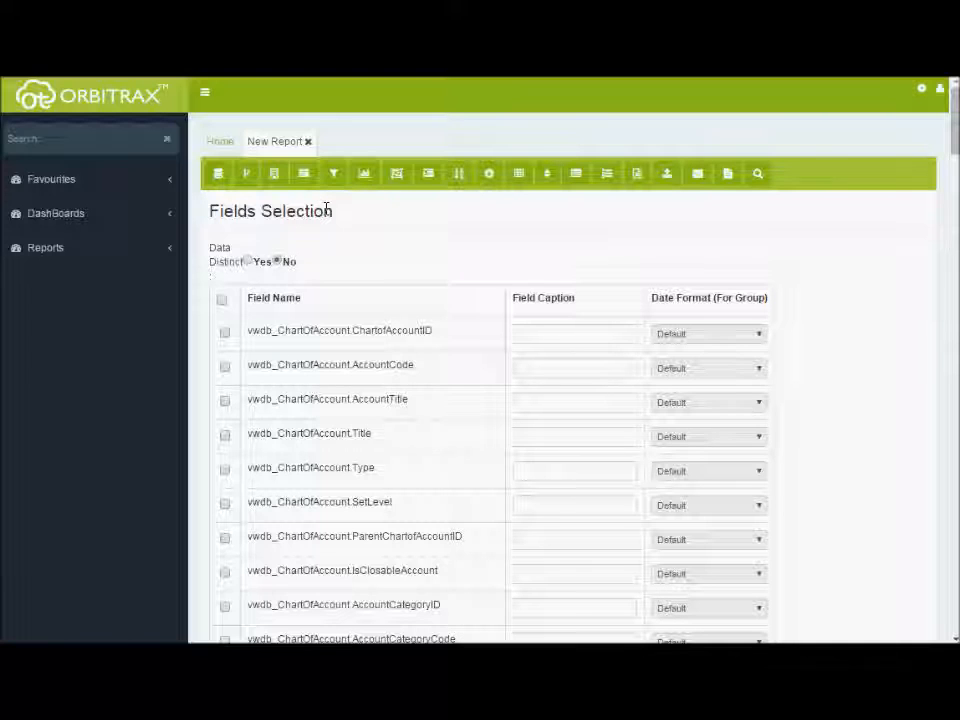
left_click(249, 265)
left_click(226, 335)
left_click(224, 369)
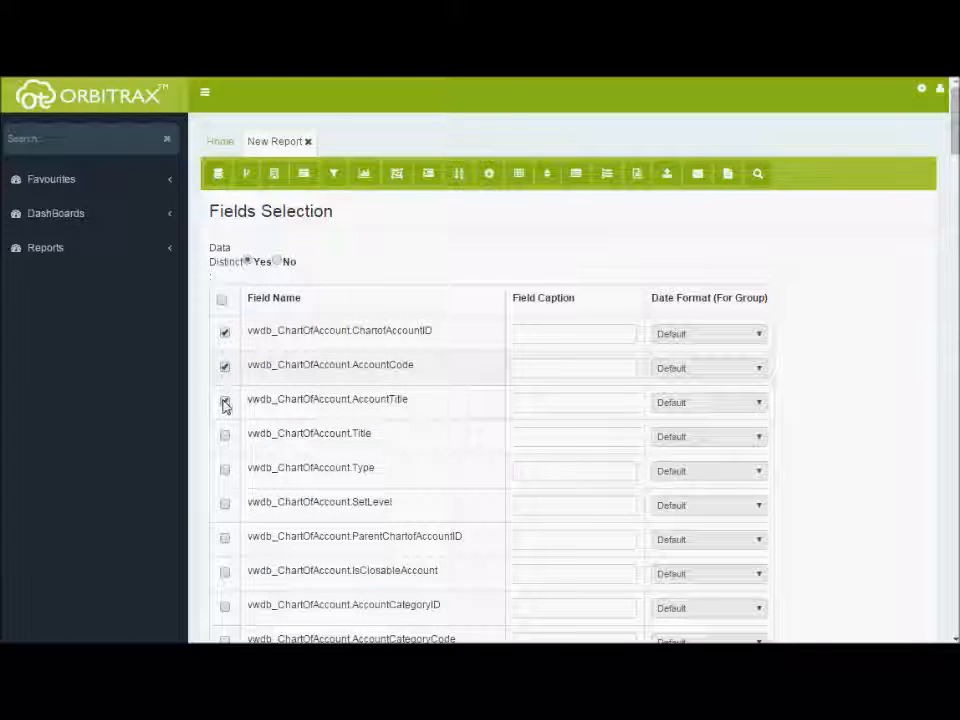
left_click(224, 402)
left_click(226, 437)
left_click(227, 472)
left_click(227, 505)
Add the AccountCategoryTitle and Active fields to the report and save the field selection
scroll(229, 510, "down", 2)
scroll(229, 510, "down", 1)
left_click(226, 424)
scroll(227, 430, "down", 2)
left_click(225, 429)
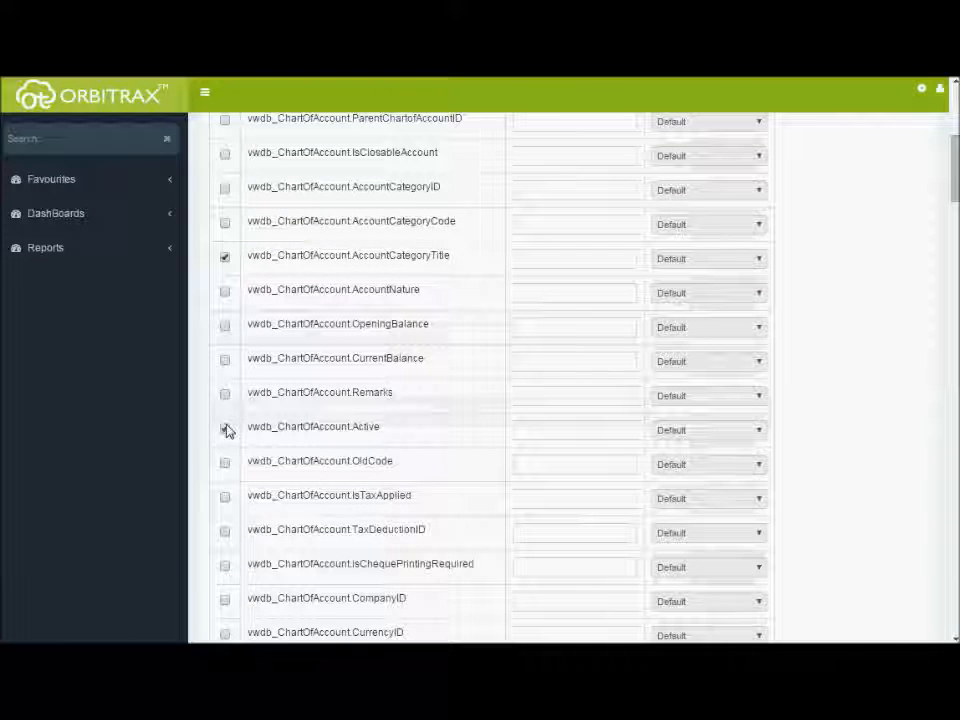
scroll(226, 431, "down", 5)
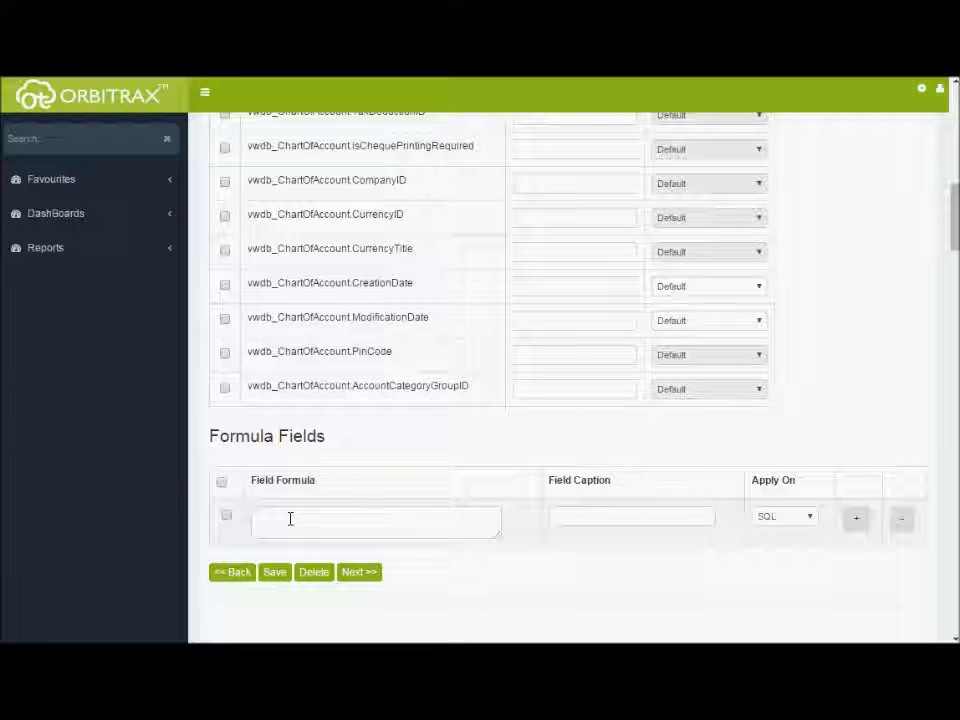
left_click(276, 573)
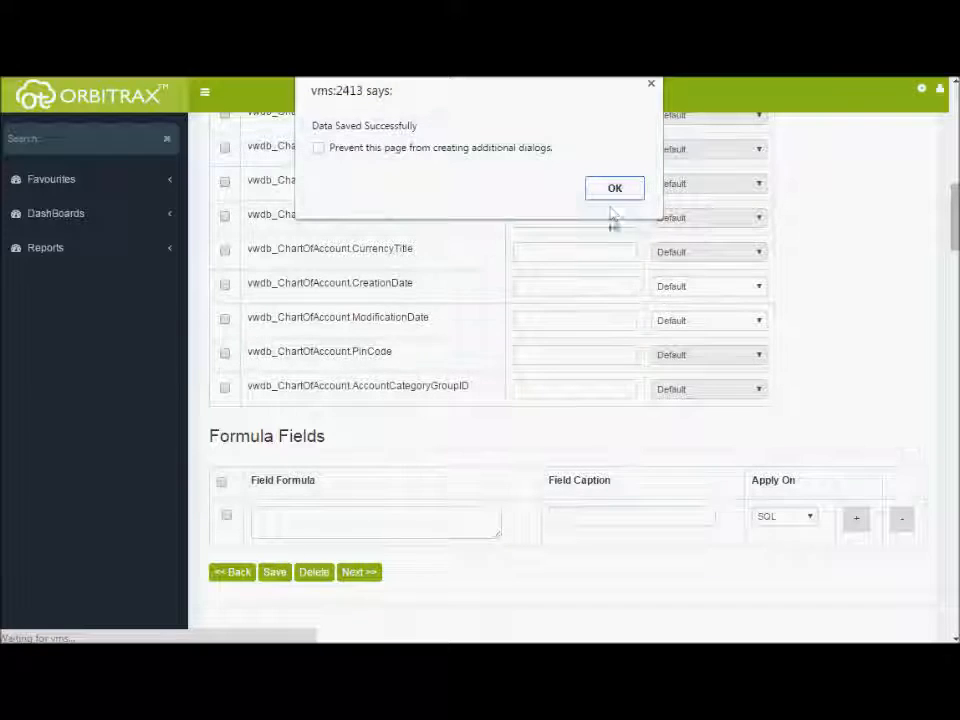
left_click(614, 193)
Review the report's filtering, chart, grouping, summary, sorting and field formatting setup pages
scroll(611, 201, "up", 15)
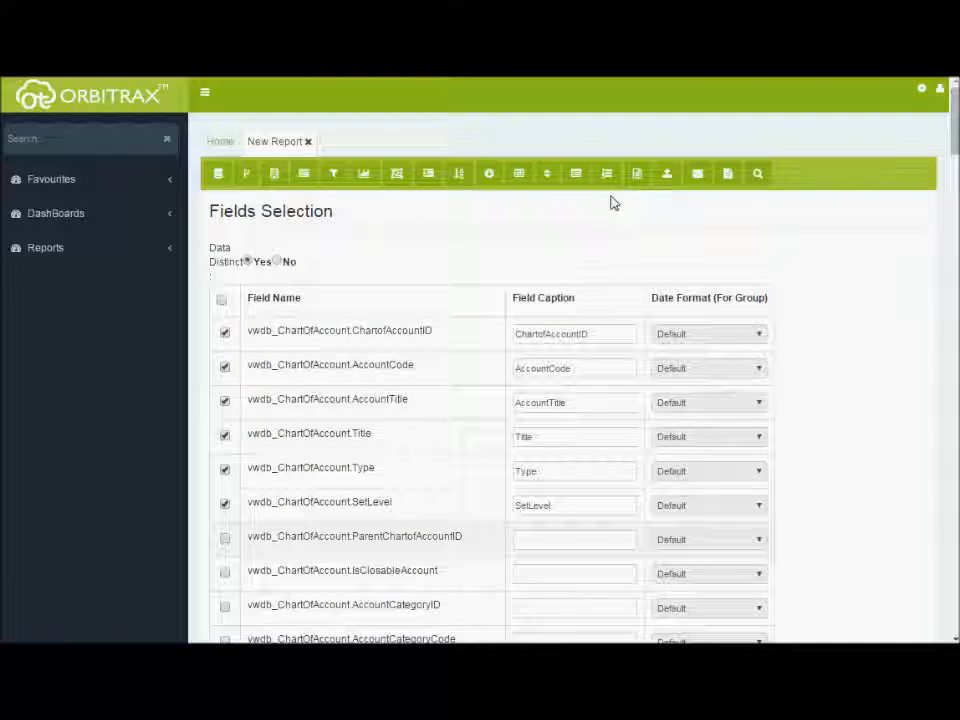
left_click(334, 174)
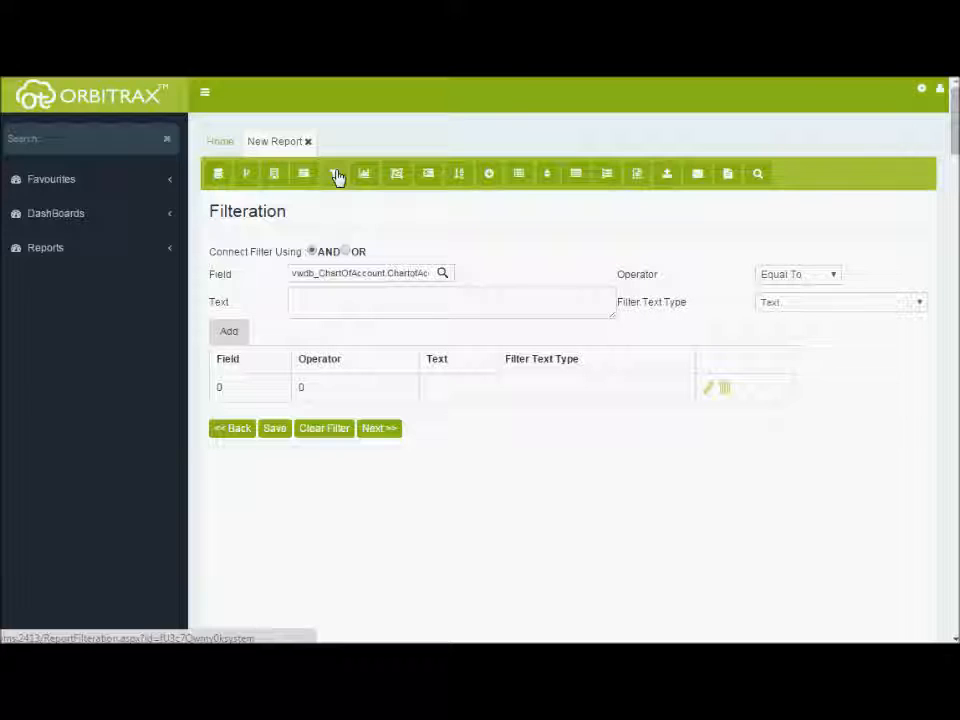
left_click(364, 175)
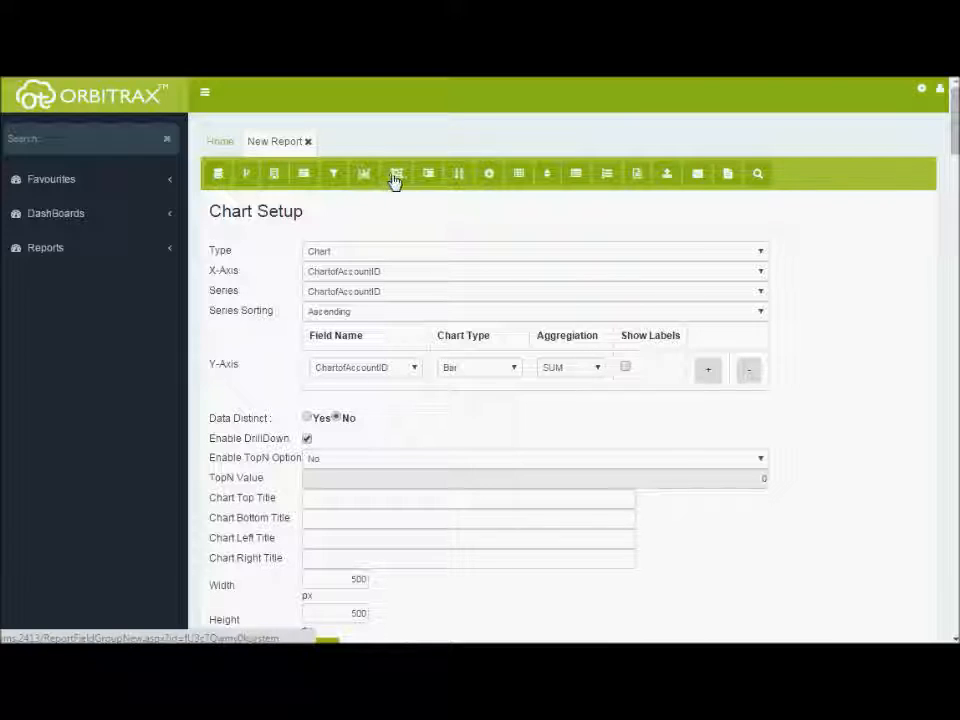
left_click(396, 176)
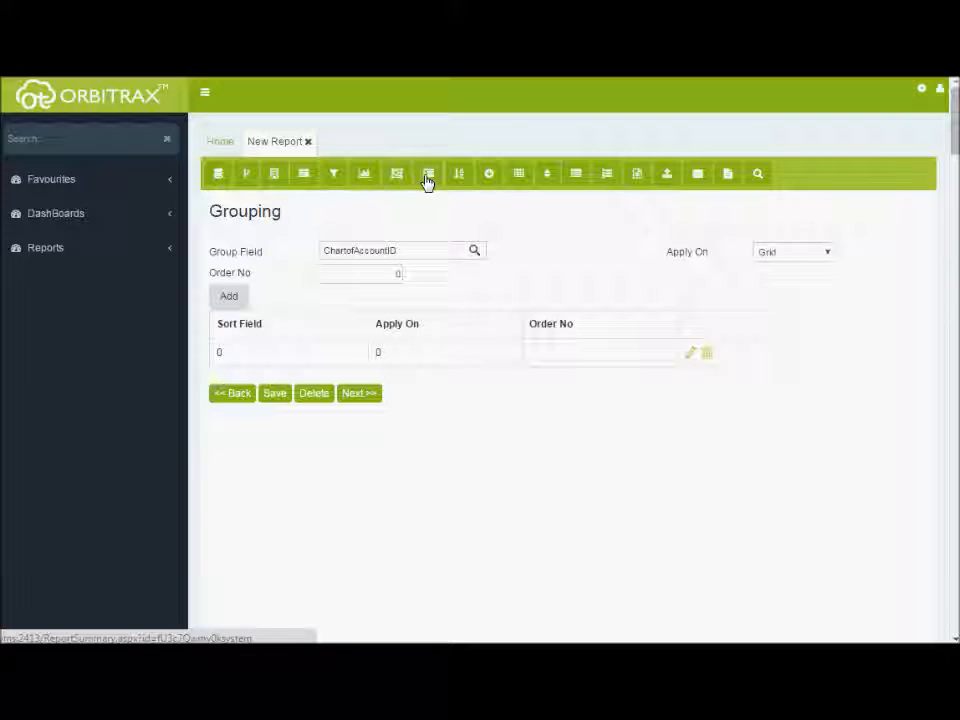
left_click(427, 180)
left_click(455, 182)
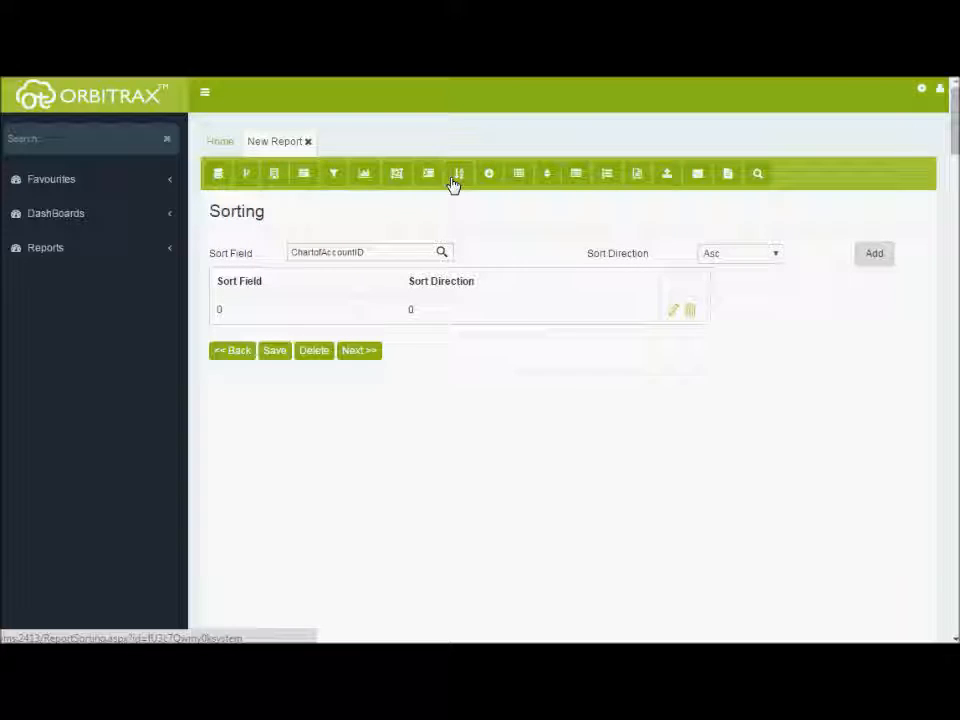
left_click(510, 187)
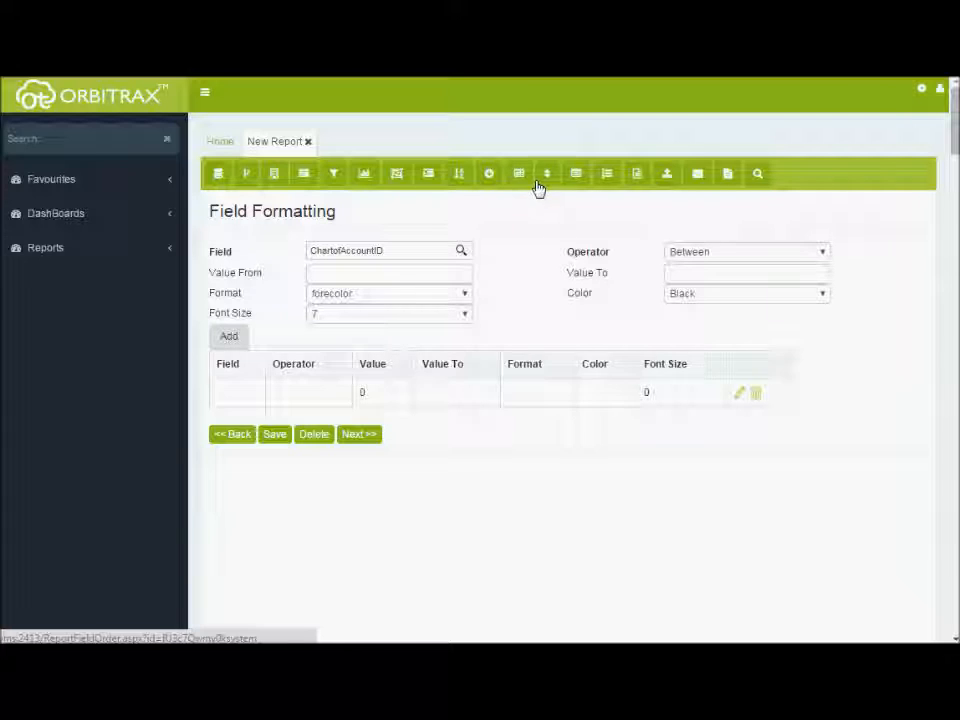
Order the report fields as AccountCode, AccountTitle, SetLevel, AccountCategoryTitle, ChartofAccountID, Active, Title and Type, and save the field ordering
left_click(547, 180)
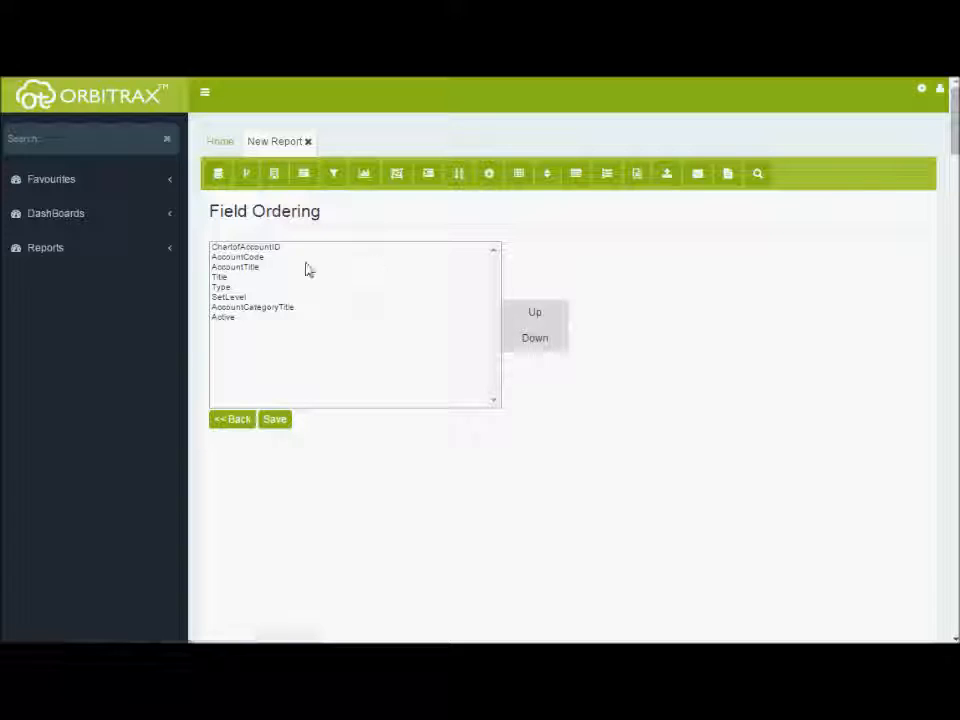
left_click(253, 258)
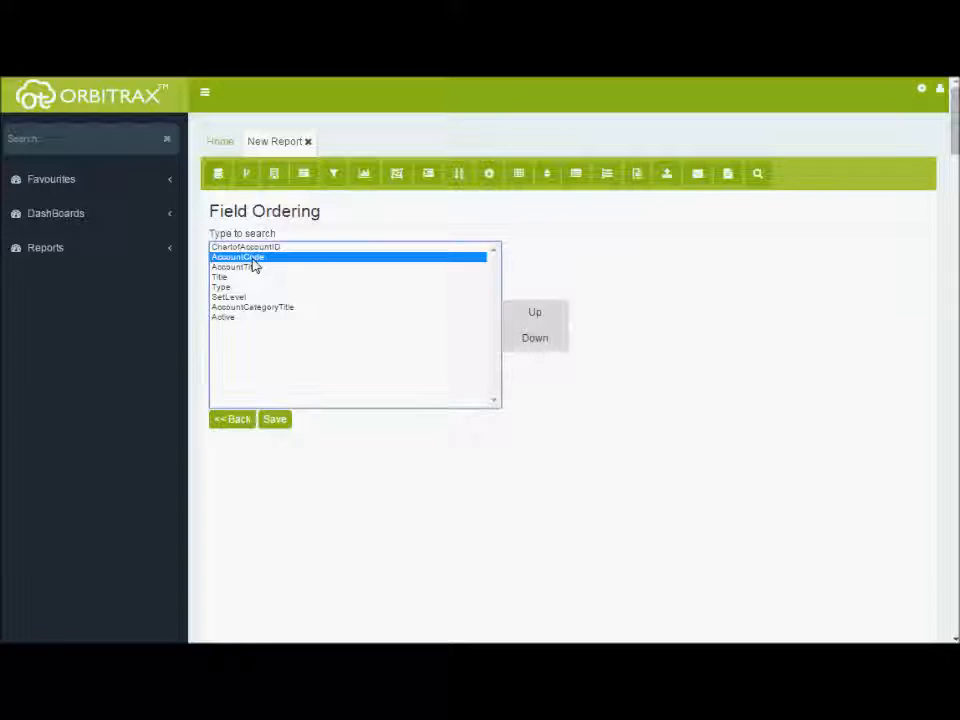
left_click(531, 322)
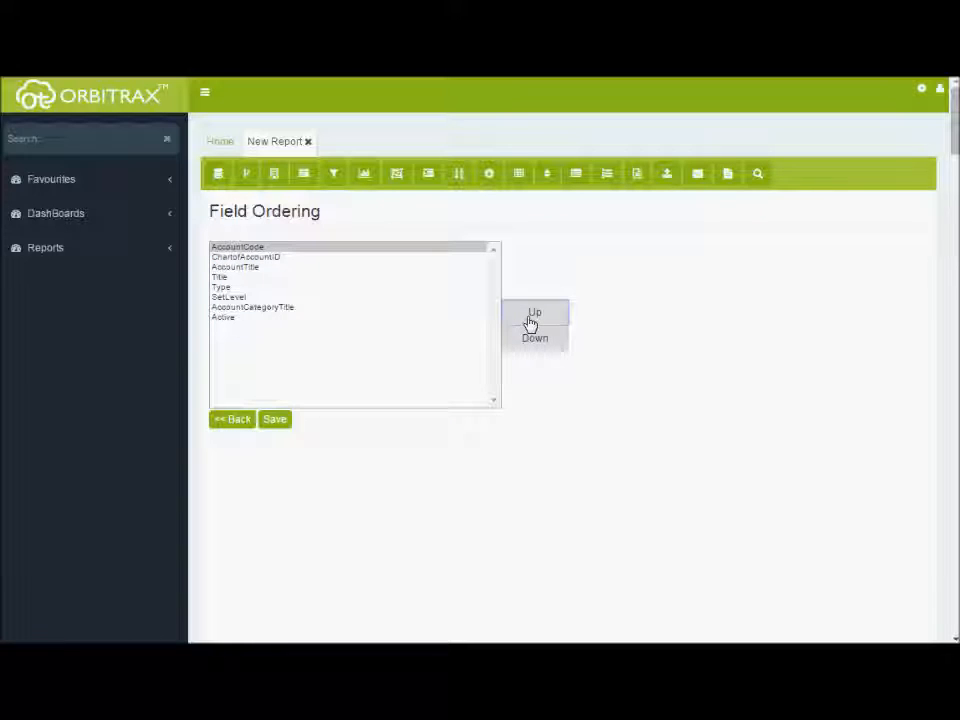
left_click(261, 268)
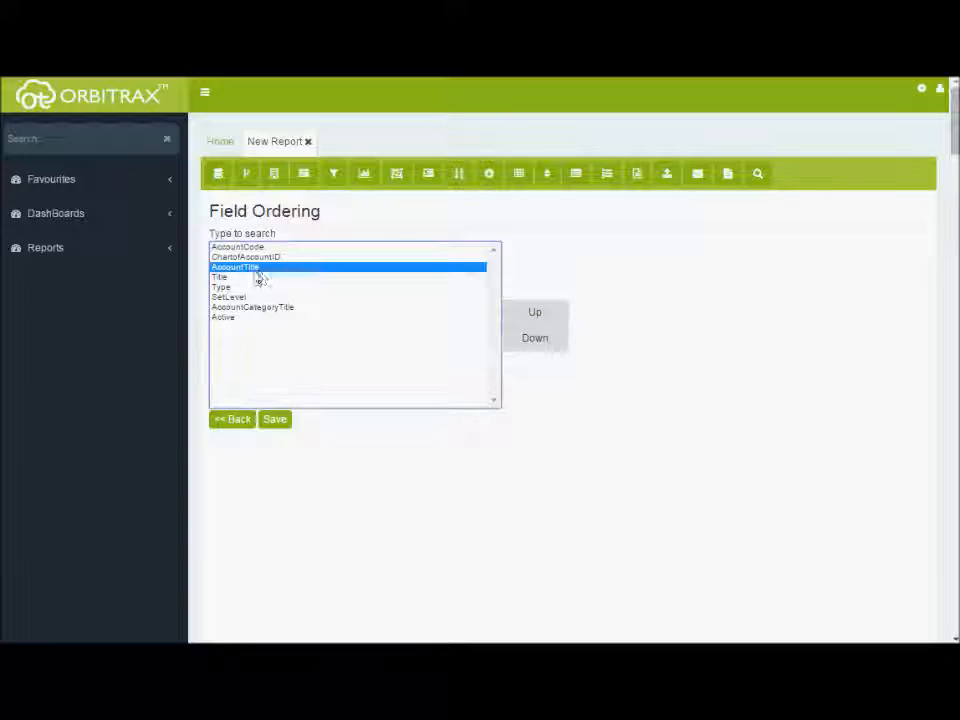
left_click(533, 318)
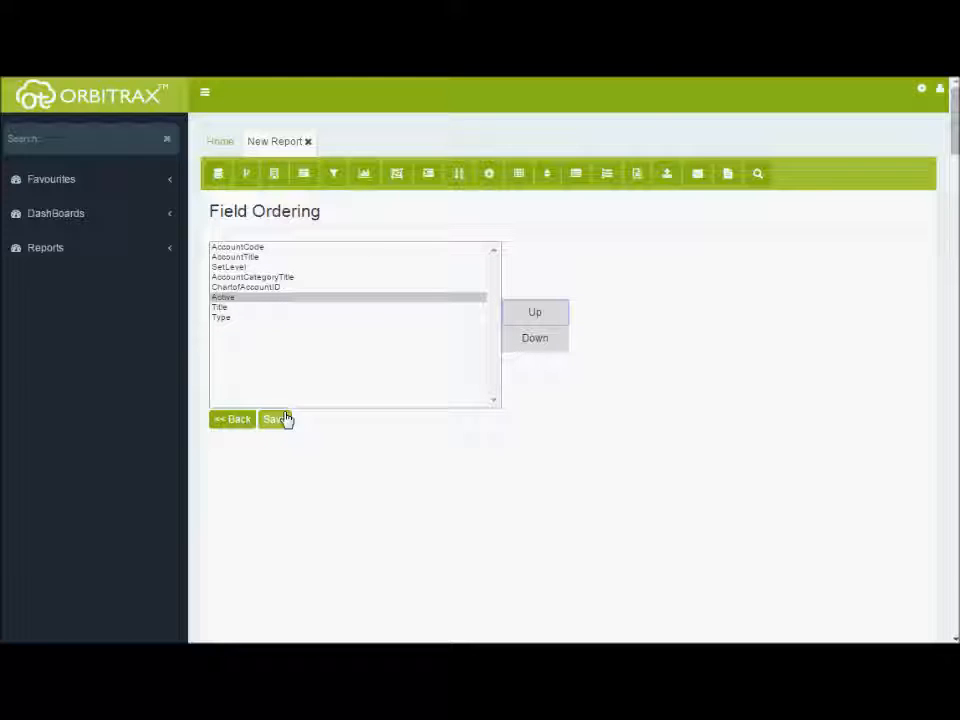
left_click(276, 419)
Examine the report's properties, including the source view, selected fields with their order, and the generated query
left_click(612, 186)
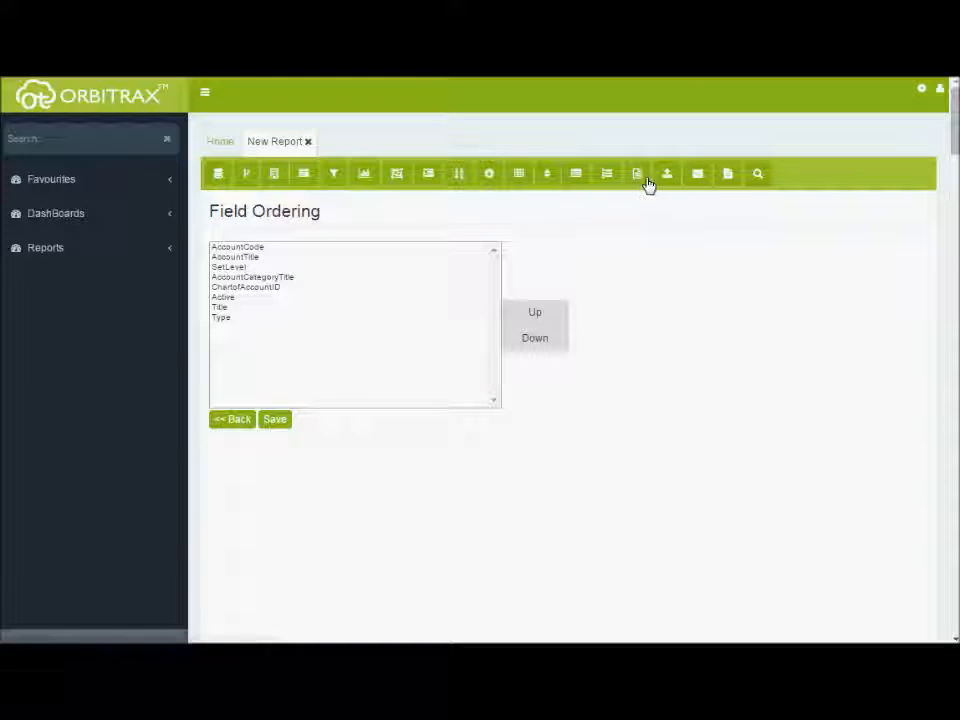
left_click(646, 179)
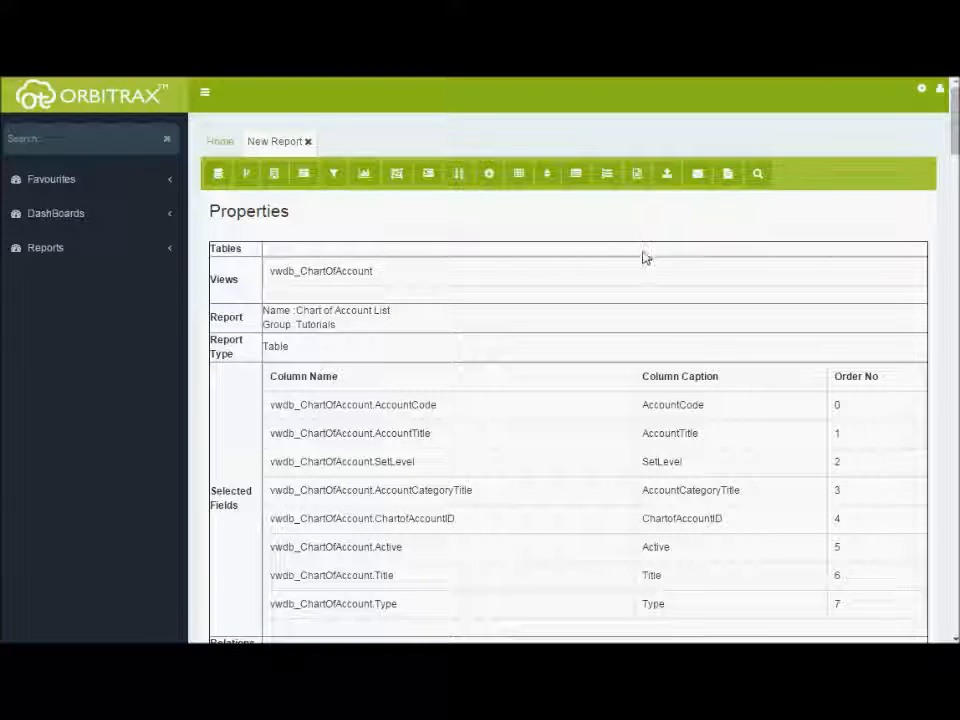
scroll(642, 268, "down", 5)
scroll(634, 288, "down", 1)
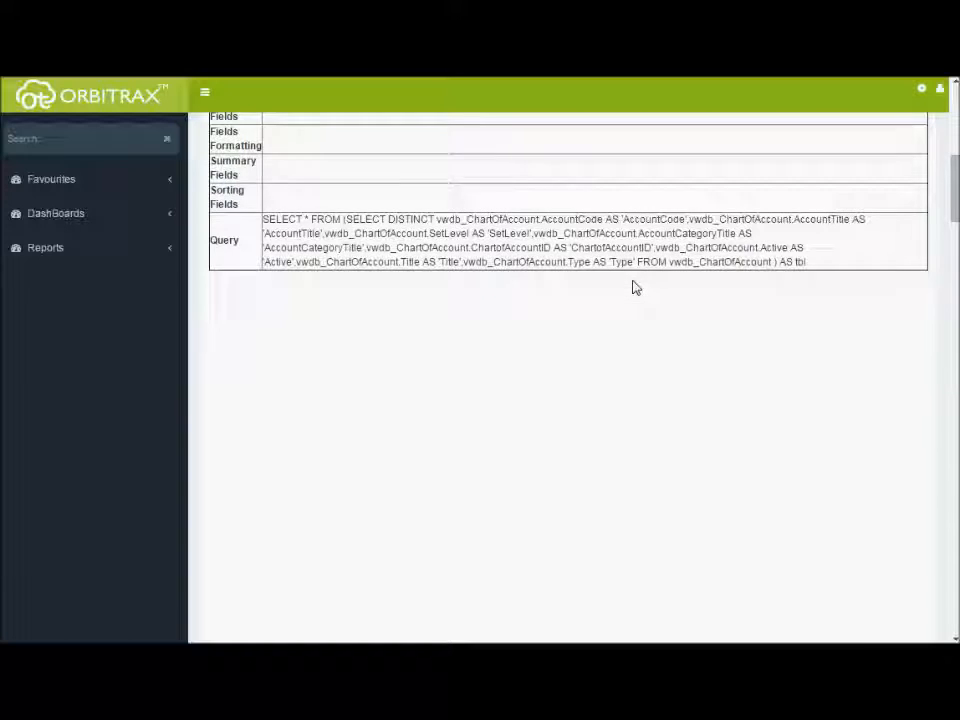
scroll(634, 288, "up", 1)
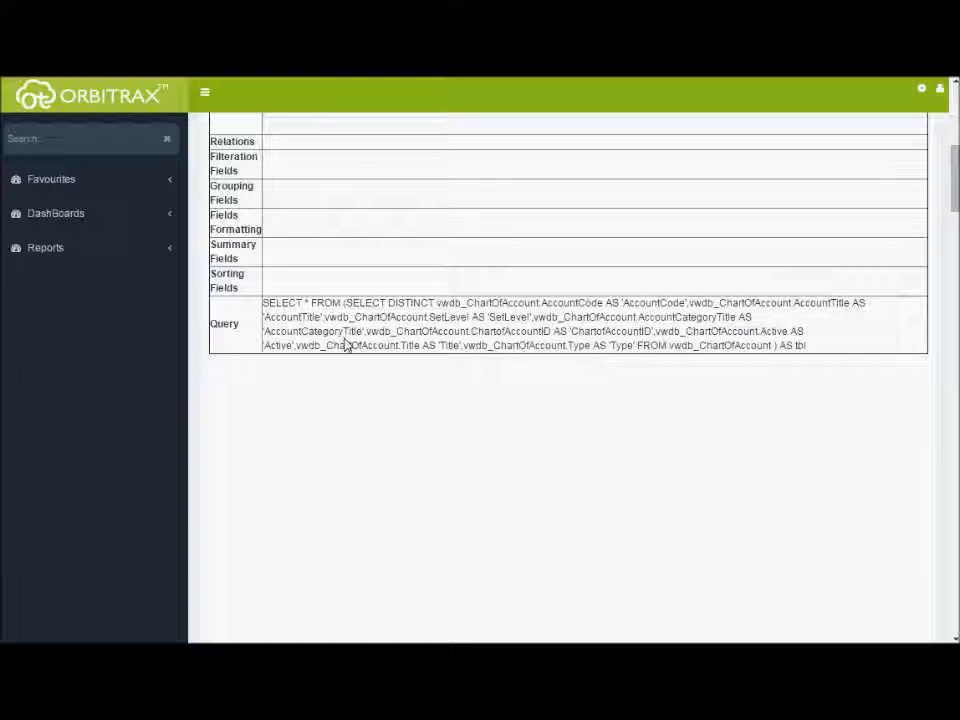
triple_click(342, 320)
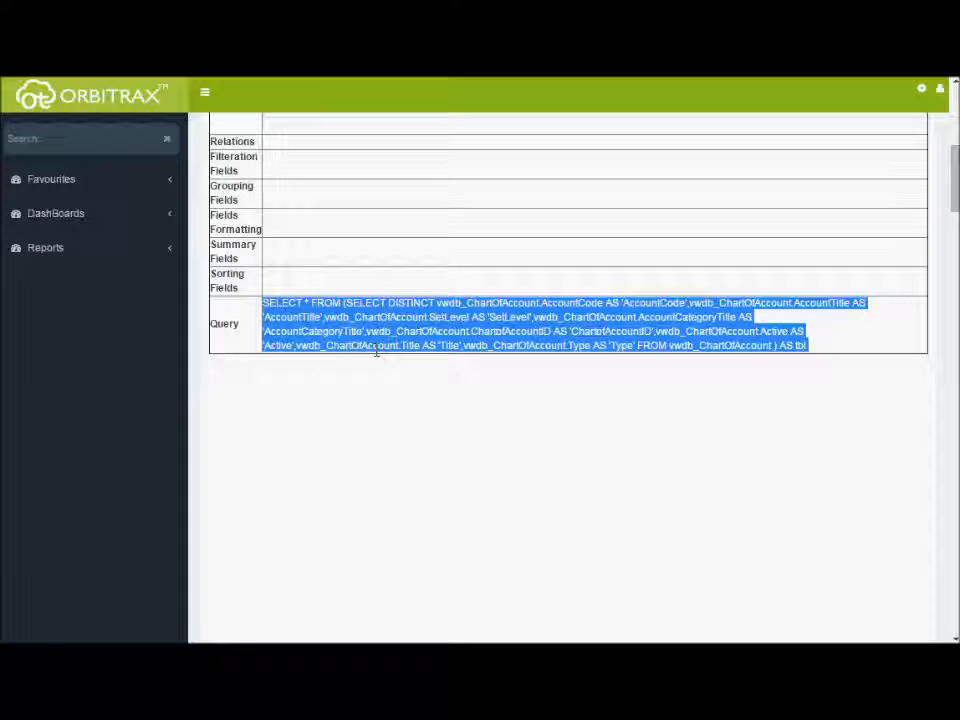
scroll(376, 350, "up", 5)
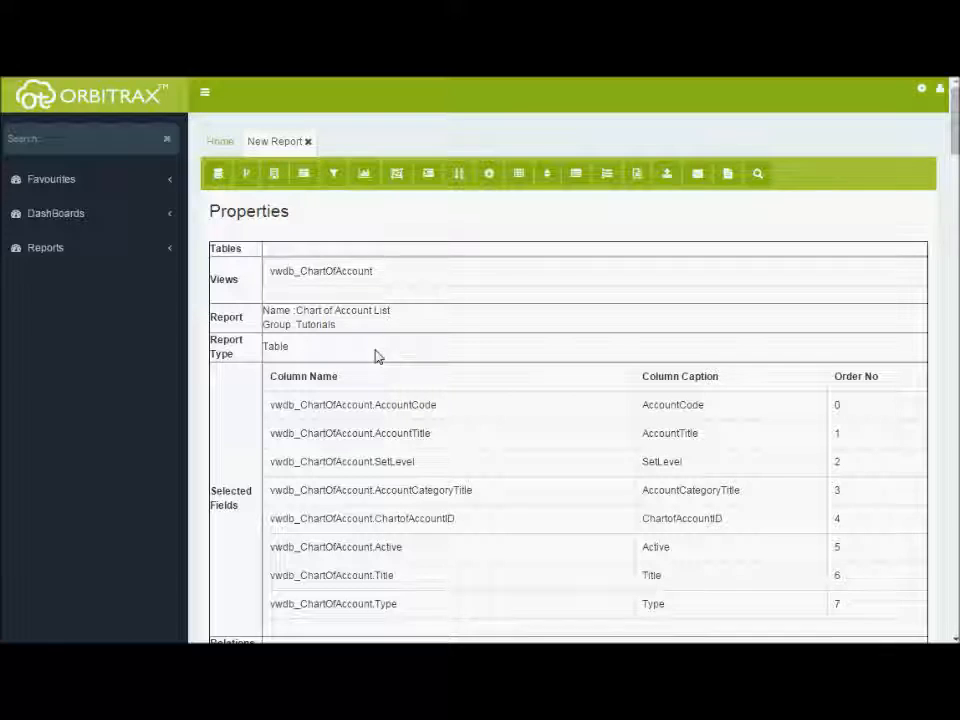
Close the report builder, reload the application and open the Chart of Account List report from the Tutorials group
left_click(308, 141)
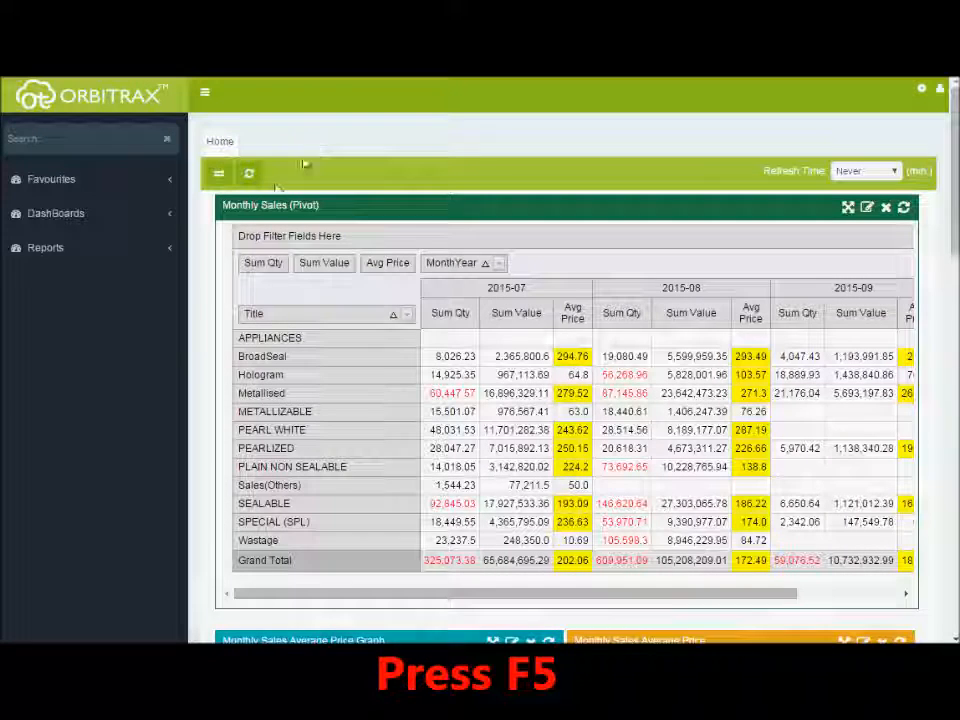
key("F5")
left_click(174, 248)
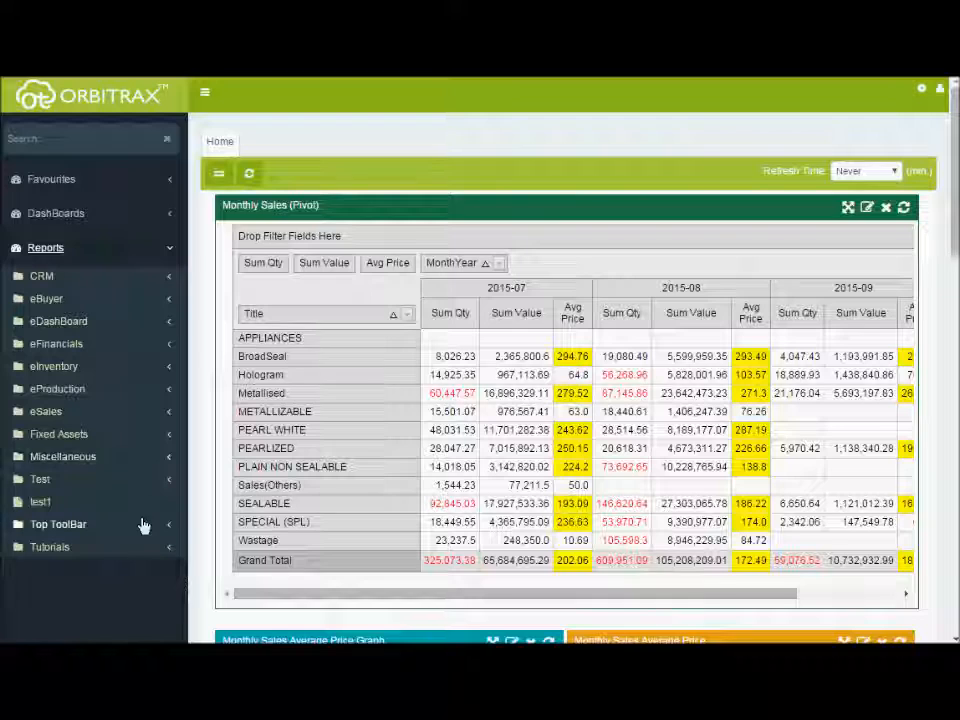
left_click(140, 556)
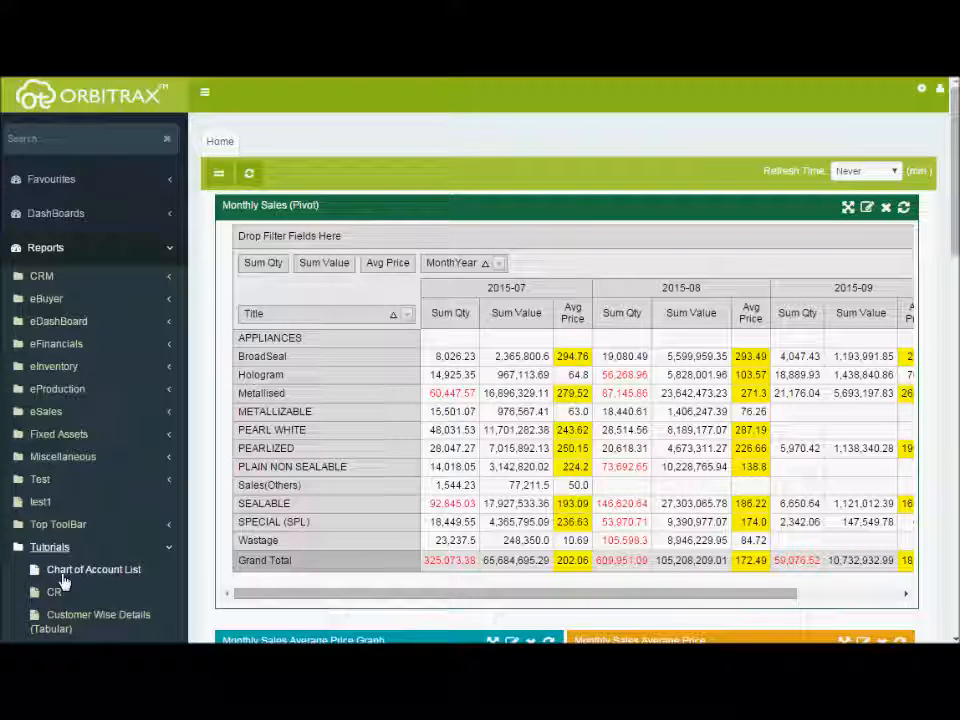
left_click(105, 571)
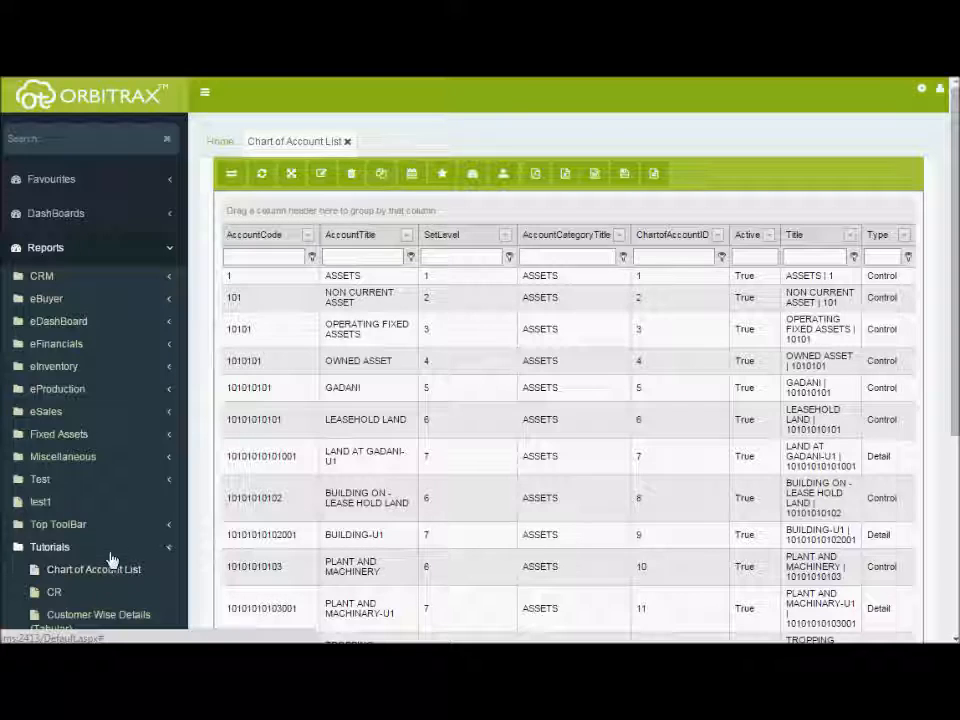
left_click(111, 553)
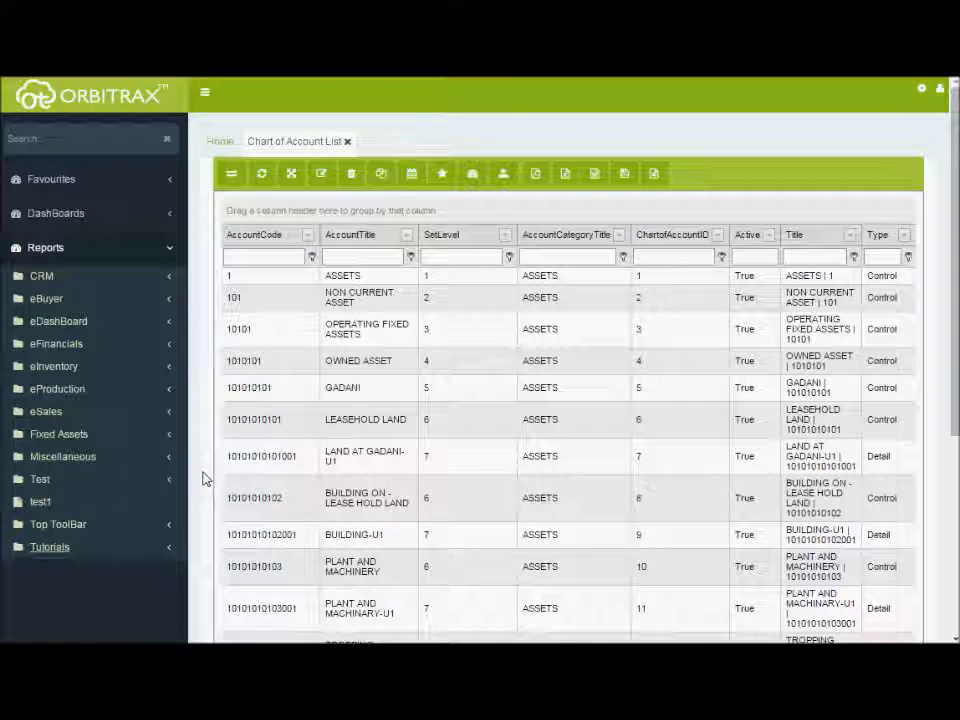
Edit the report to change its type to CrystalReport, attach 237_cr208ChartOFAccounts.rpt and save
left_click(320, 186)
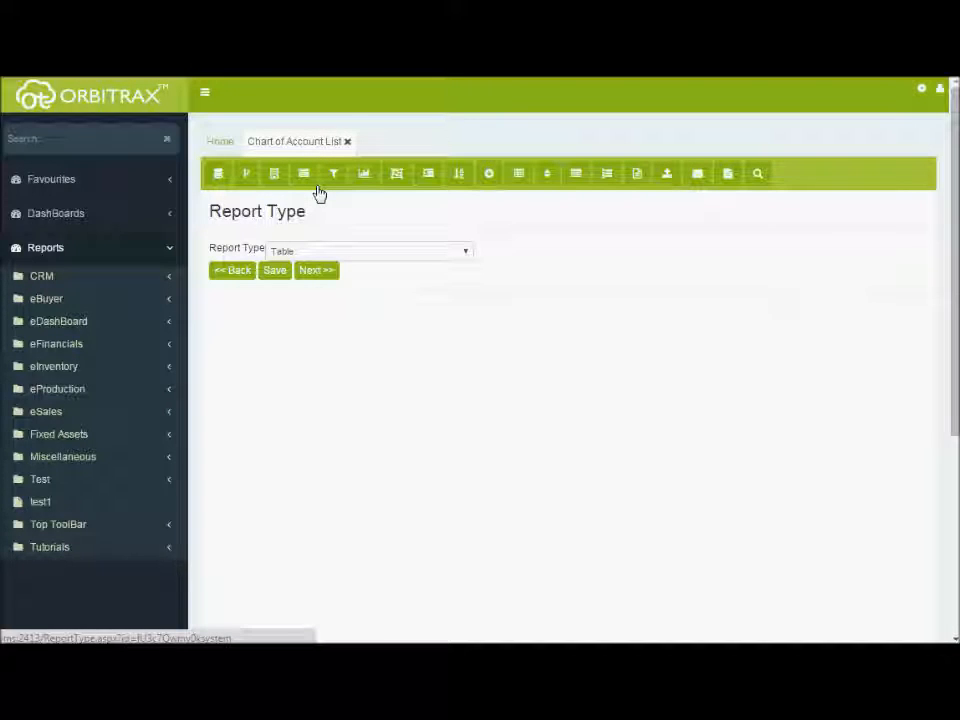
left_click(328, 256)
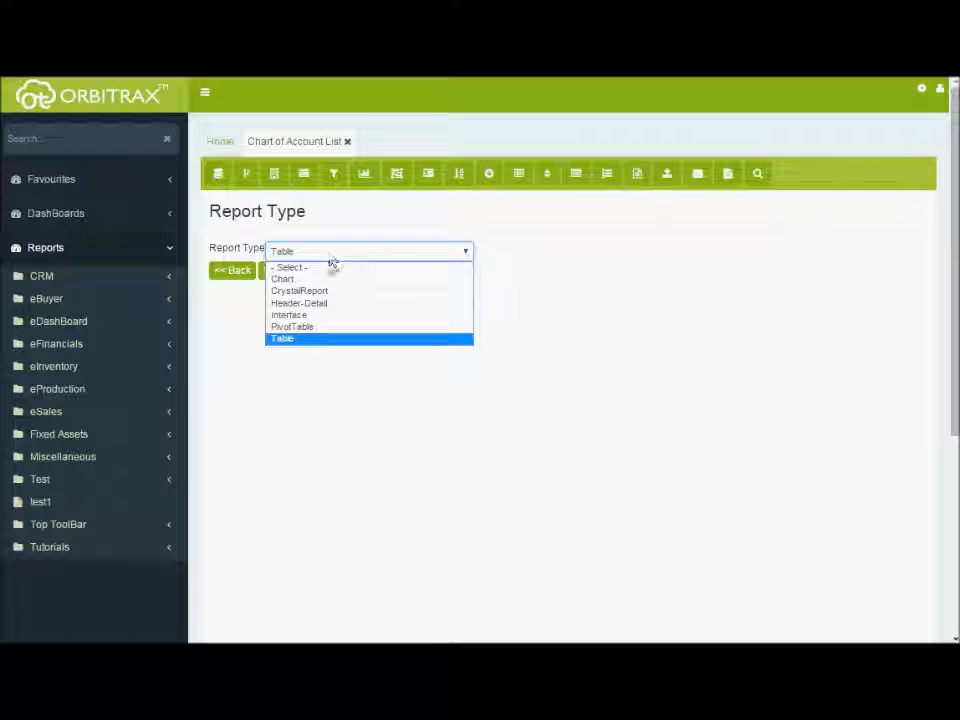
left_click(329, 291)
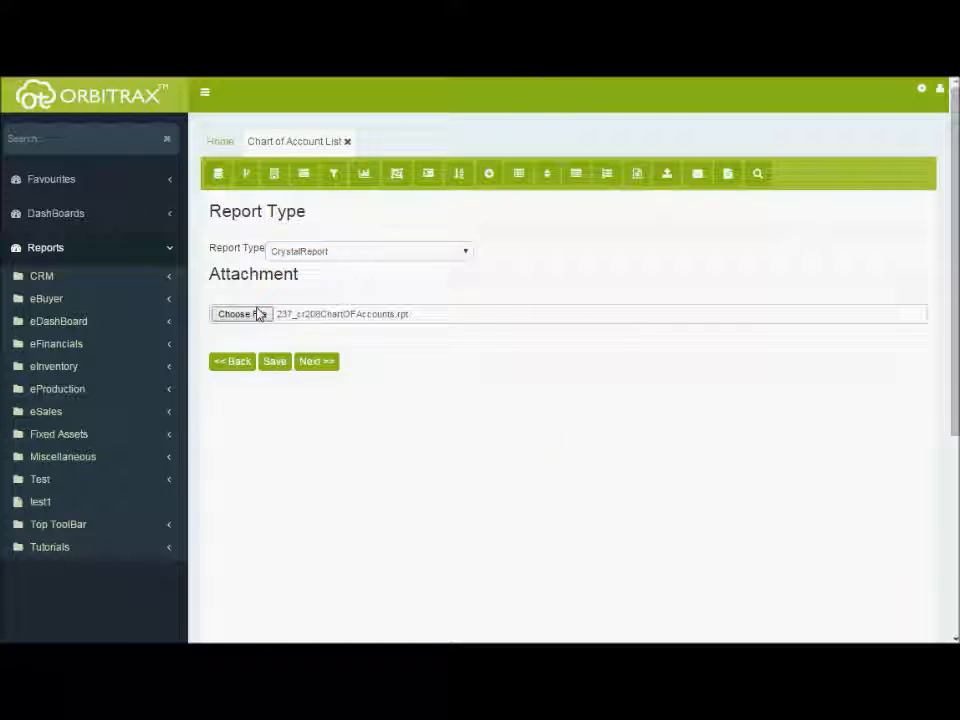
left_click(255, 314)
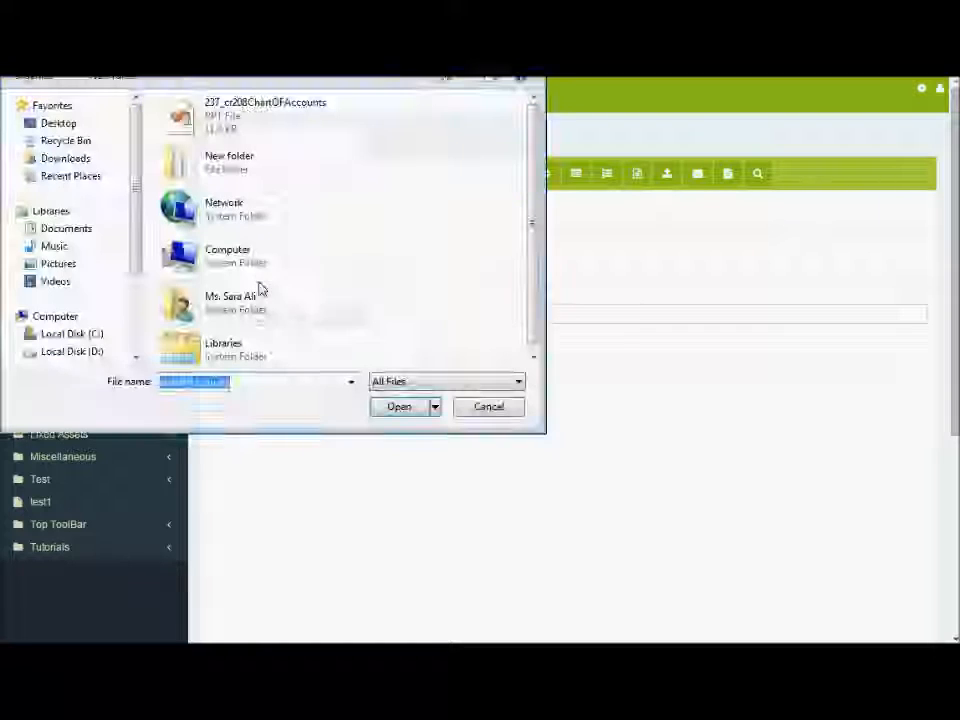
double_click(251, 134)
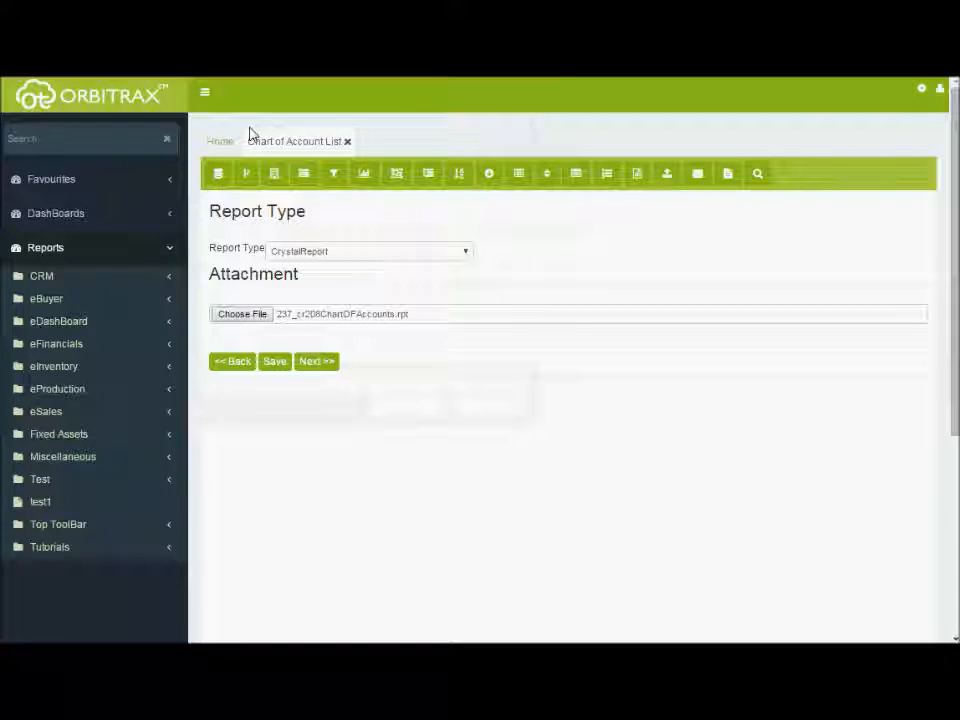
left_click(278, 366)
In the report criteria, start a criterion titled "Account Code From" with the Chart of Account List parameter
left_click(588, 194)
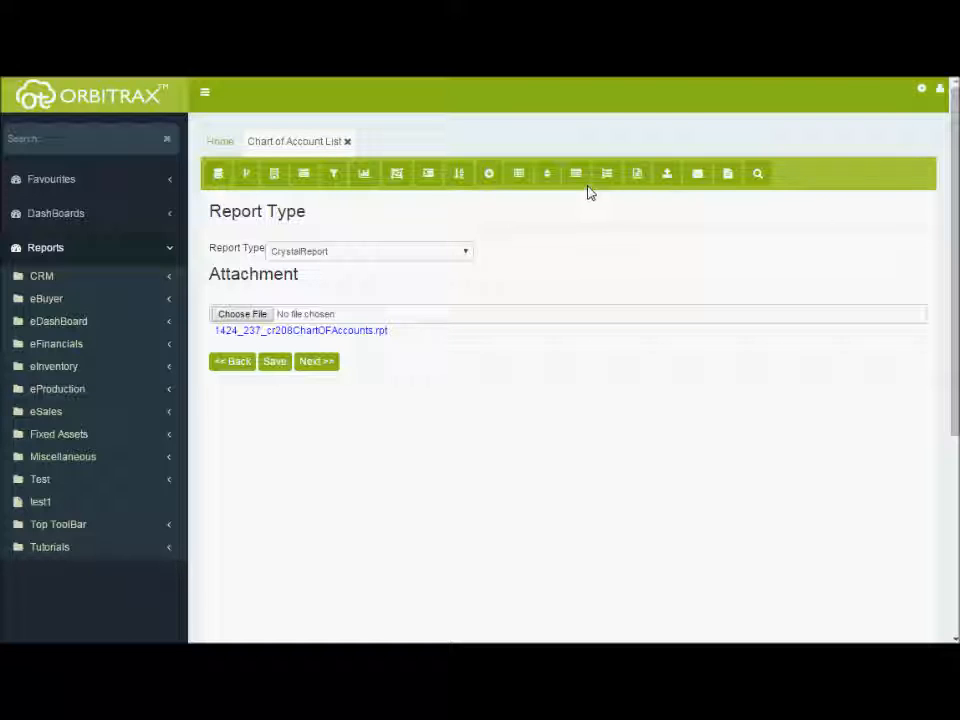
left_click(585, 187)
left_click(443, 253)
type("Account Code From")
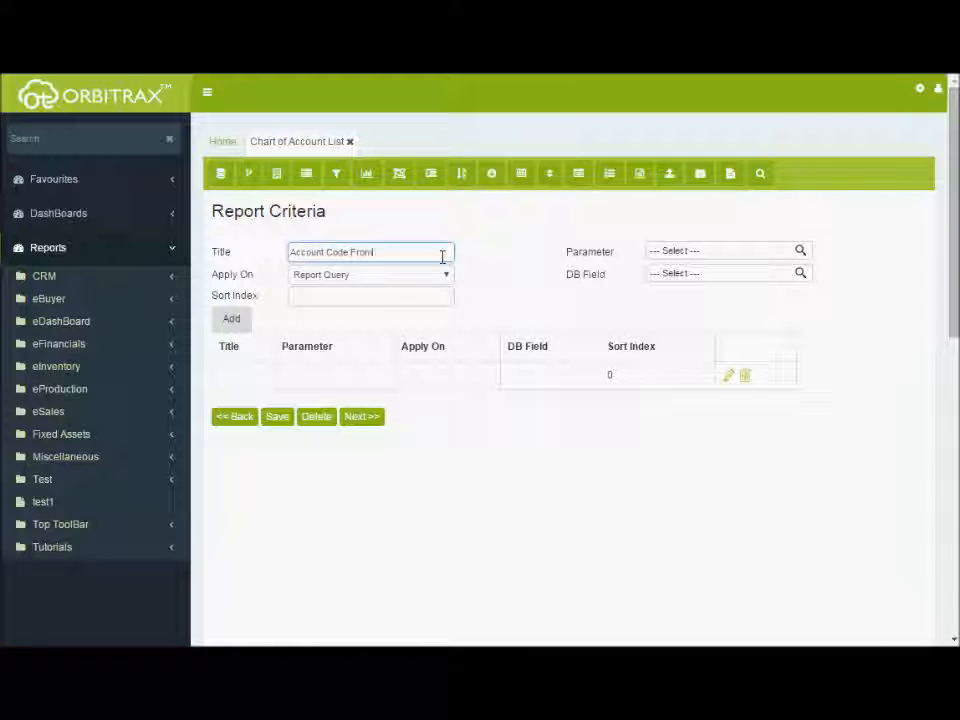
left_click(648, 251)
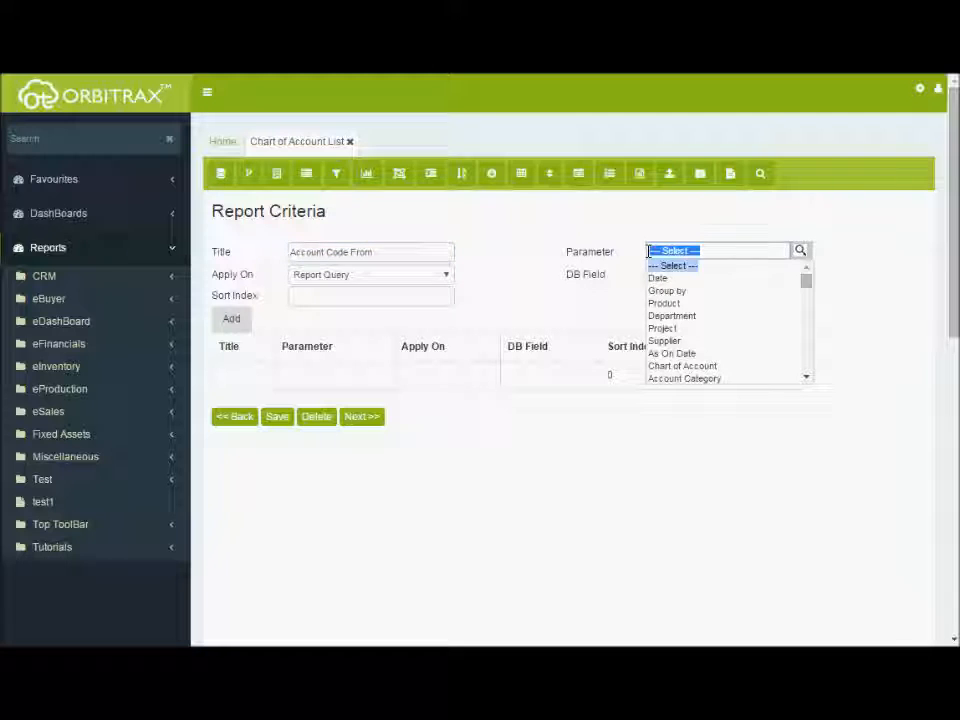
type("Chart")
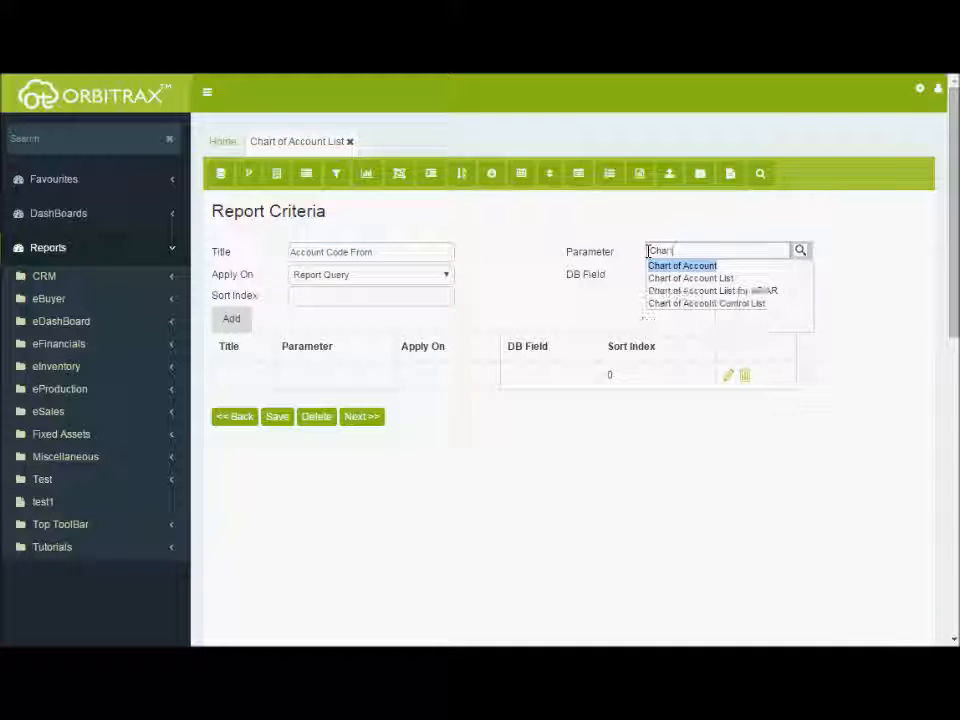
key("Down")
key("Return")
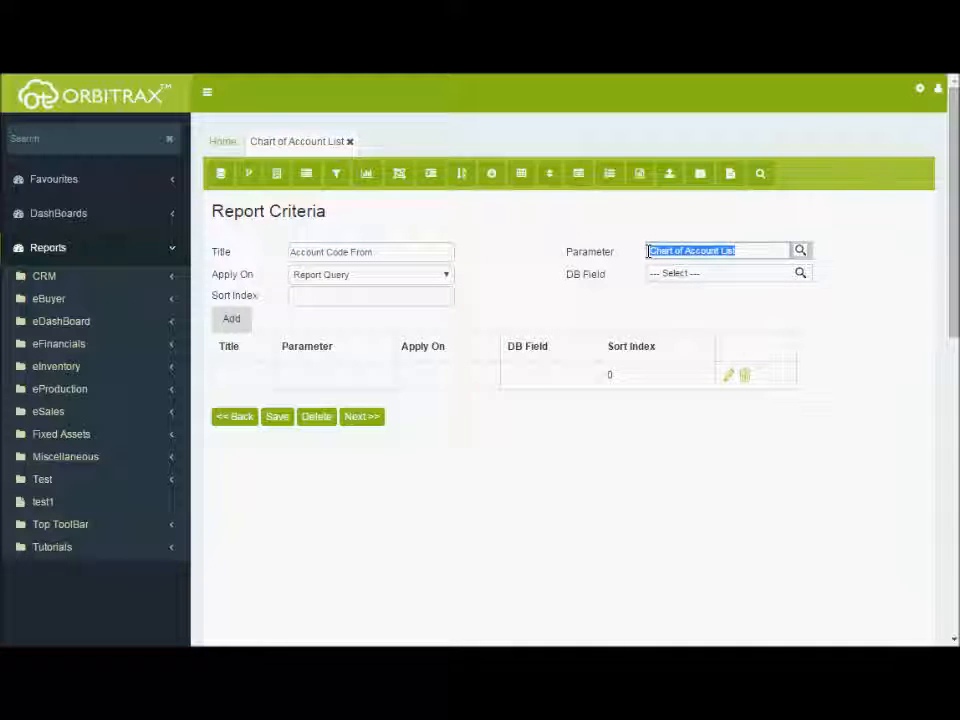
Apply the criterion to Report Query And Crystal Report Parameter, set its DB field to vwdb_ChartOfAccount.AccountCode and sort index to 0, and add it
left_click(420, 280)
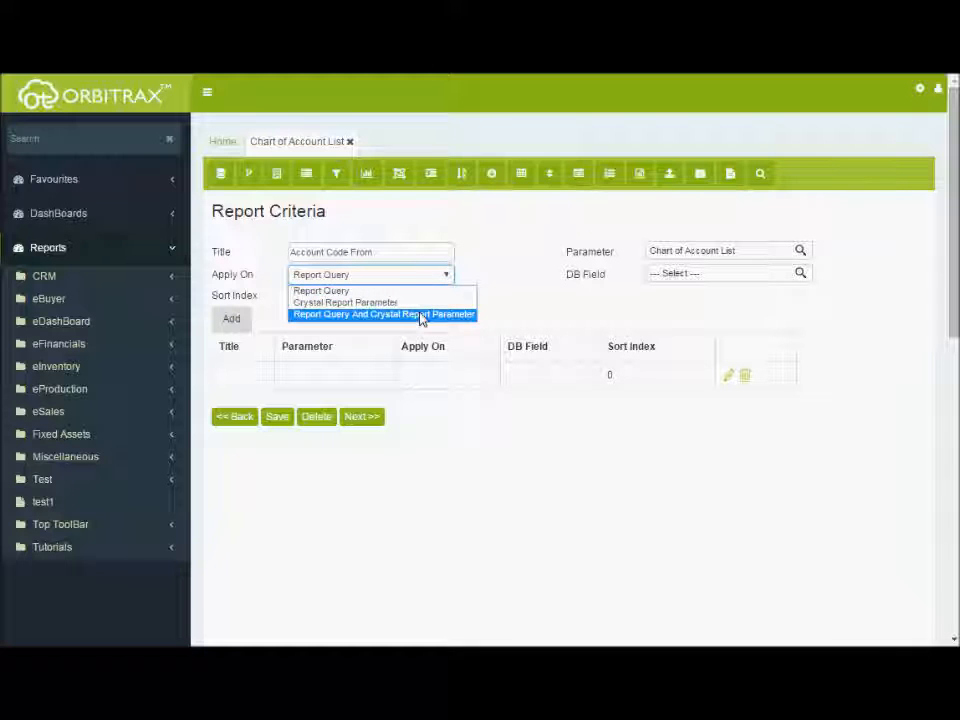
left_click(421, 314)
left_click(677, 274)
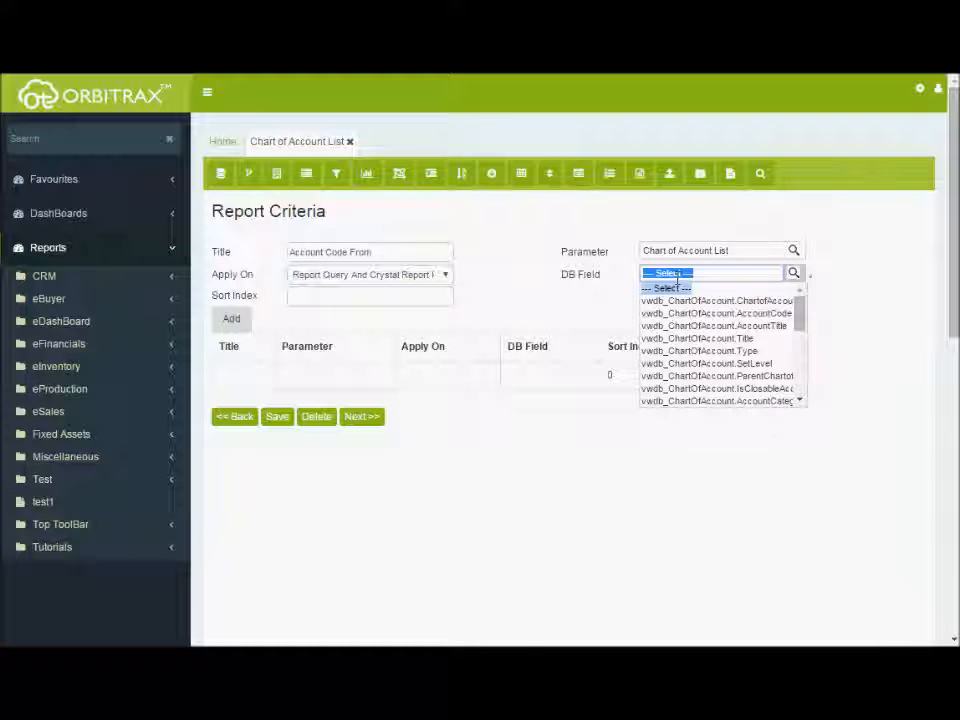
type("Chartof")
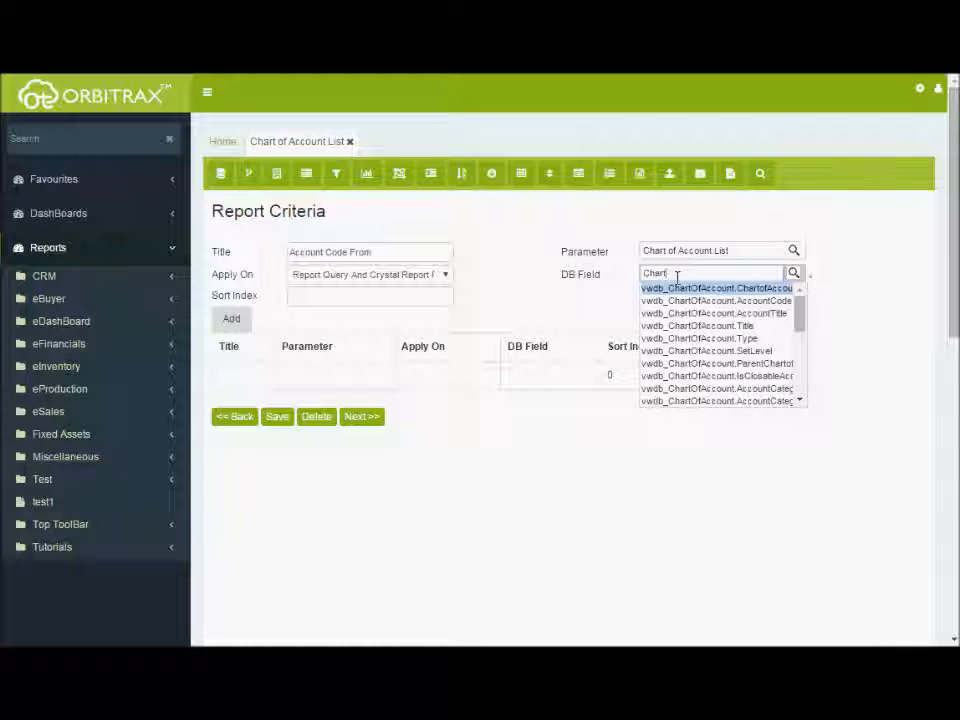
key("Return")
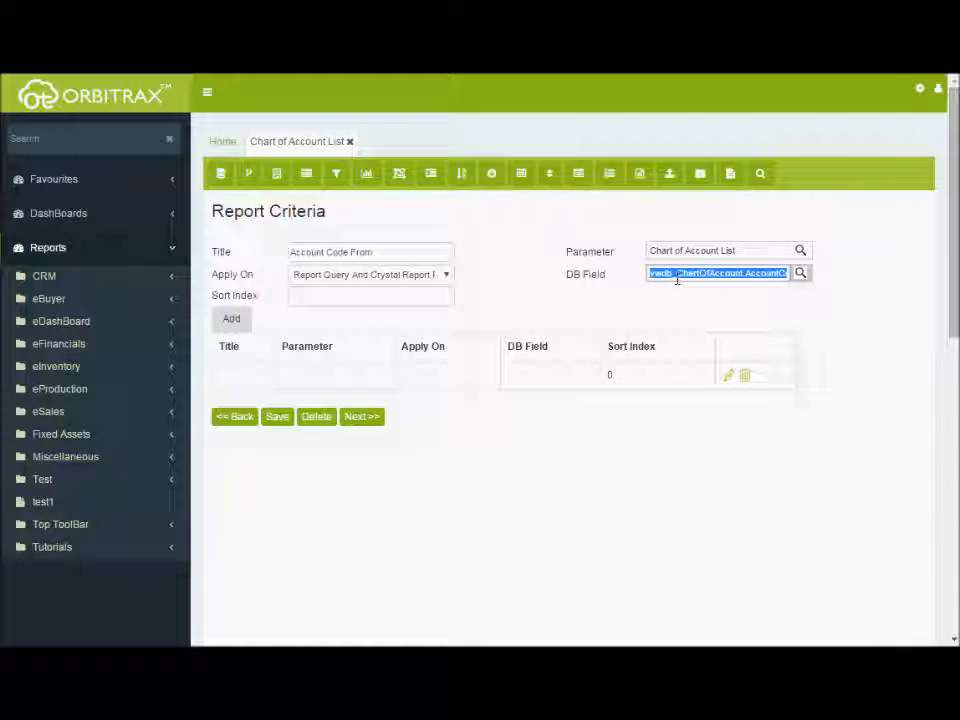
left_click(446, 298)
type("0")
left_click(247, 317)
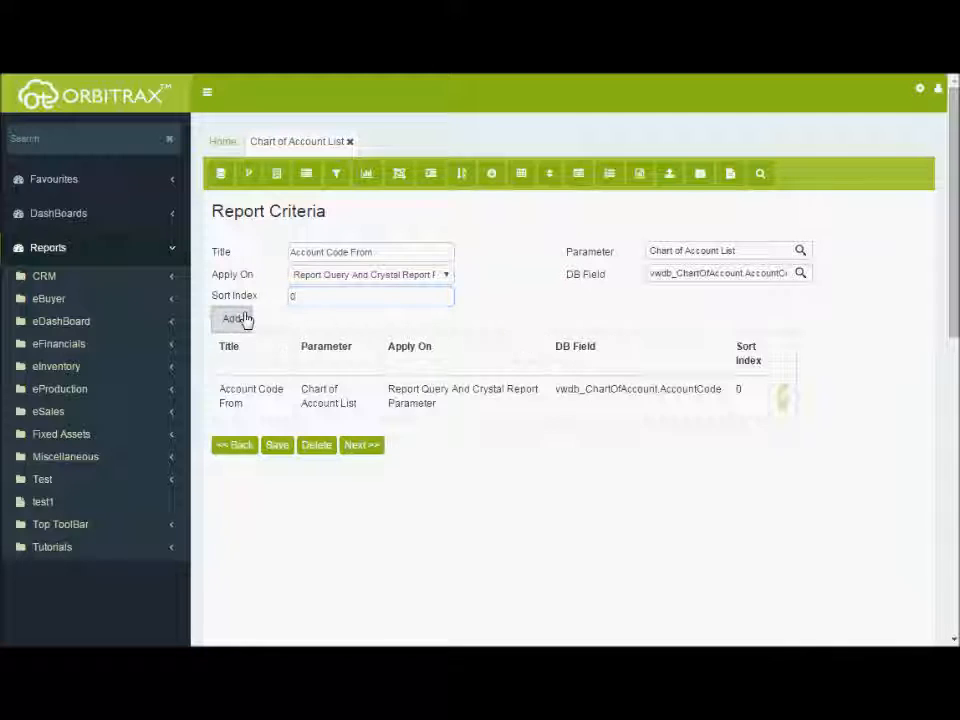
Add a second criterion titled "Account Code To" with sort index 1, keeping the same parameter, application and DB field
double_click(367, 253)
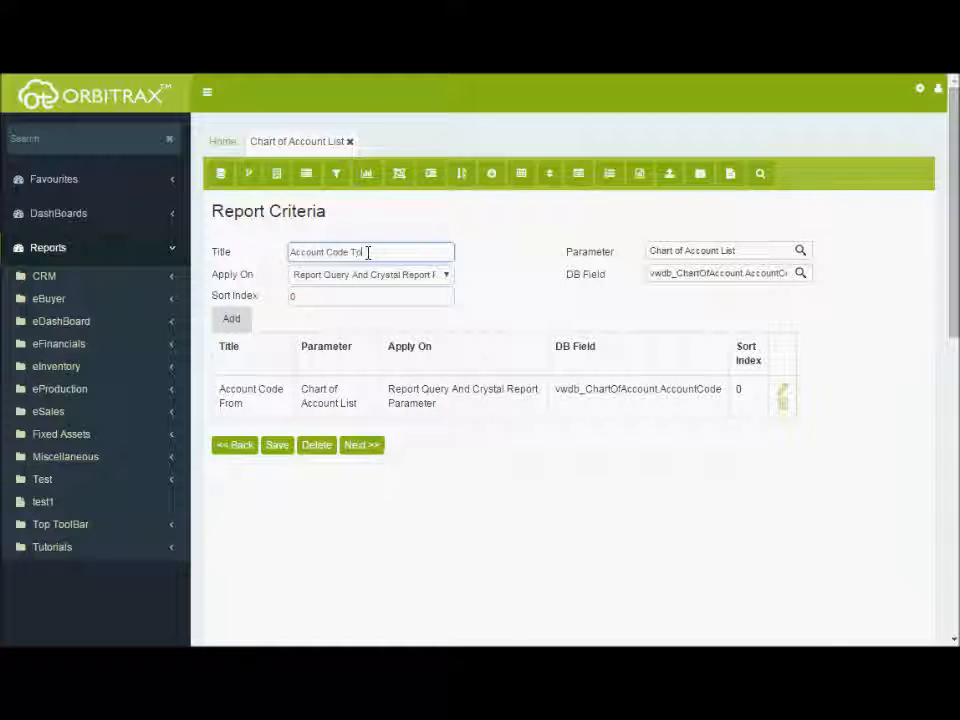
double_click(385, 290)
type("1")
left_click(233, 322)
Prepare a third criterion titled "Account Level" using the Account Level parameter
triple_click(356, 251)
type("Accou")
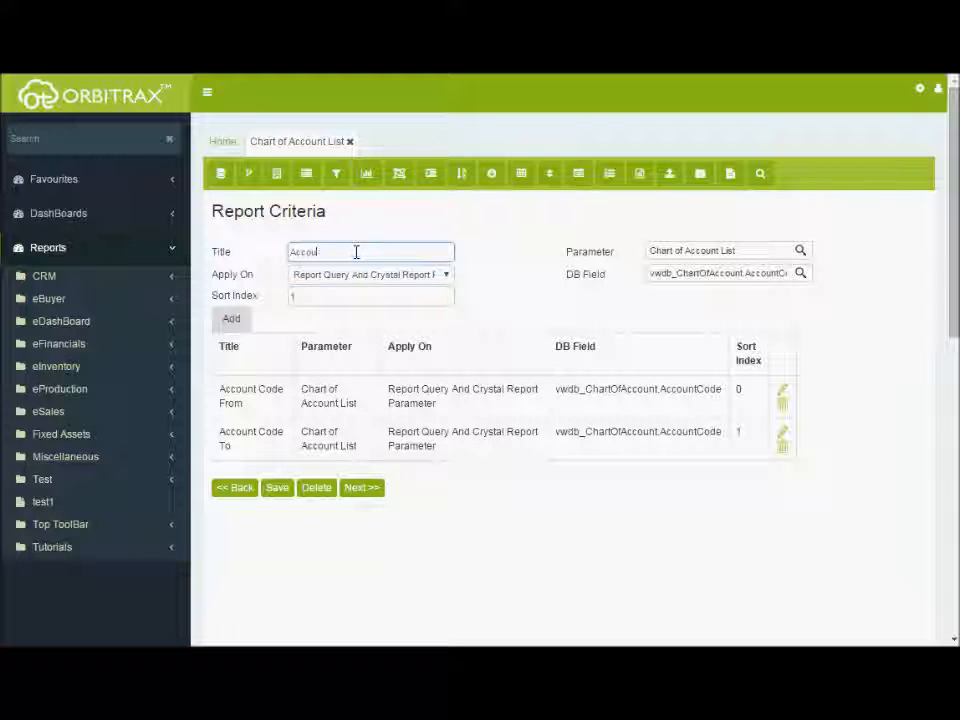
type("nt Level")
triple_click(671, 252)
type("Acco")
key("Down")
key("Return")
Apply the Account Level criterion to Report Query, set its DB field to vwdb_ChartOfAccount.SetLevel and sort index to 2, and add it
left_click(446, 276)
left_click(440, 289)
left_click(720, 273)
left_click(700, 364)
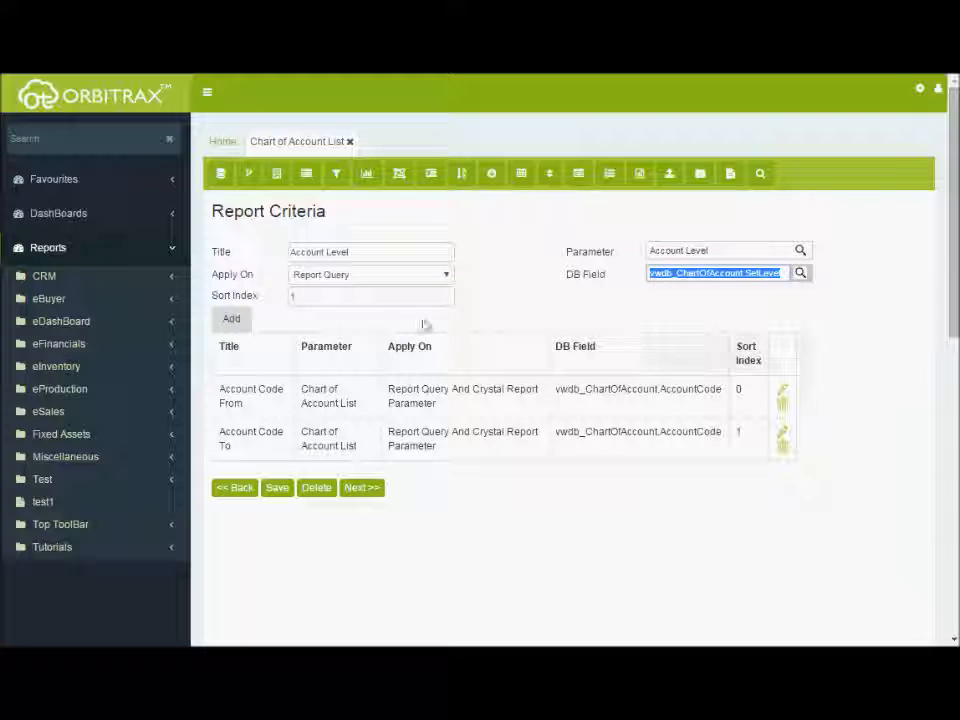
triple_click(415, 296)
type("2")
left_click(229, 318)
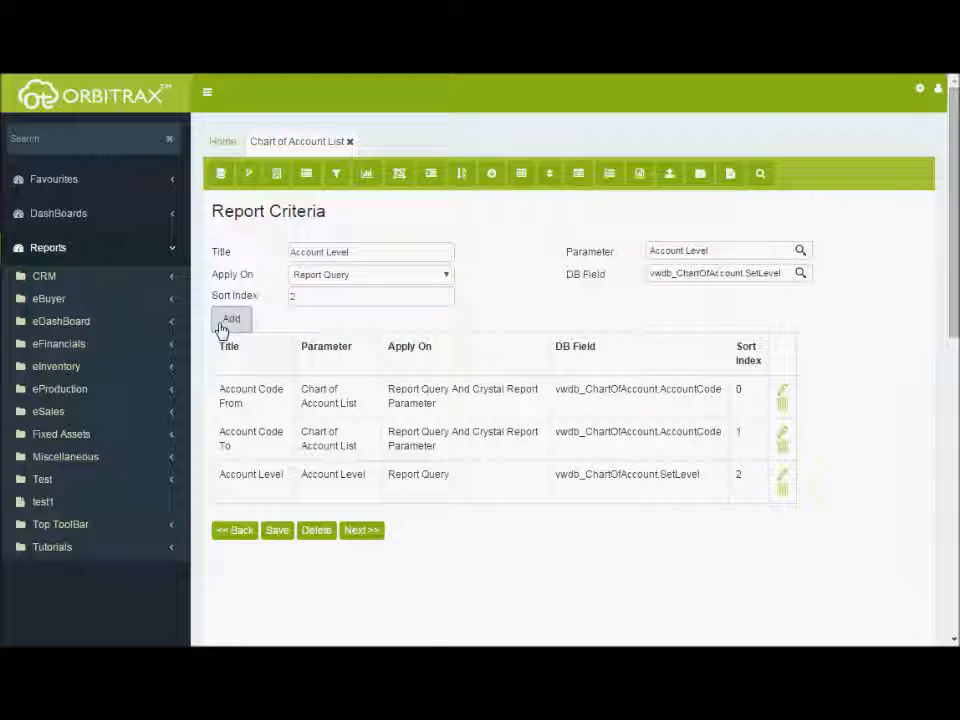
Save the report criteria and open the Report Parameter CR page
left_click(276, 531)
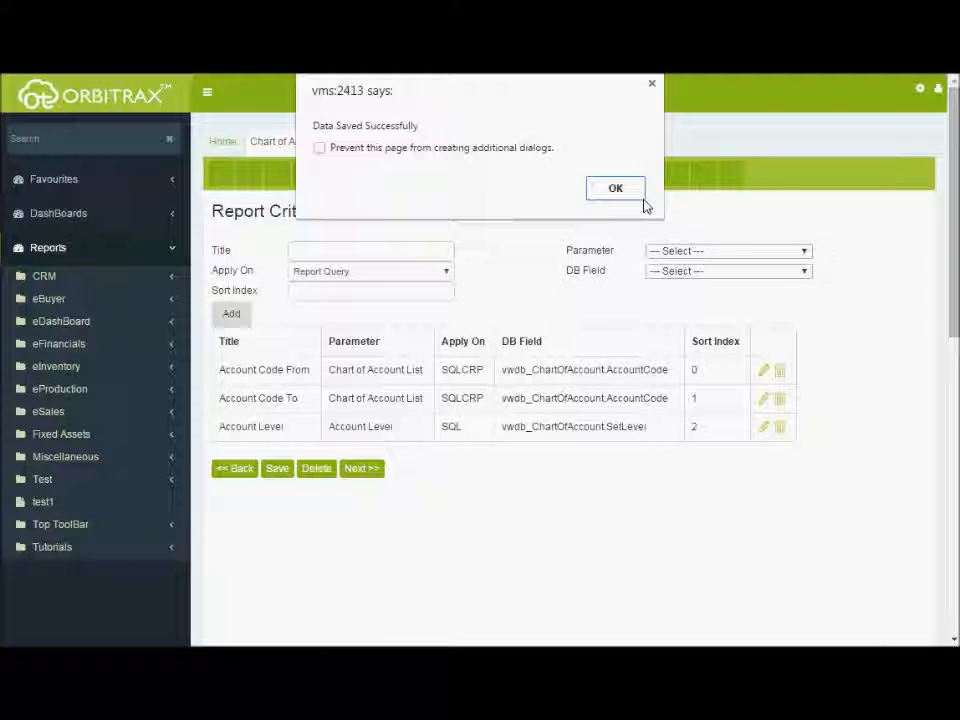
left_click(615, 189)
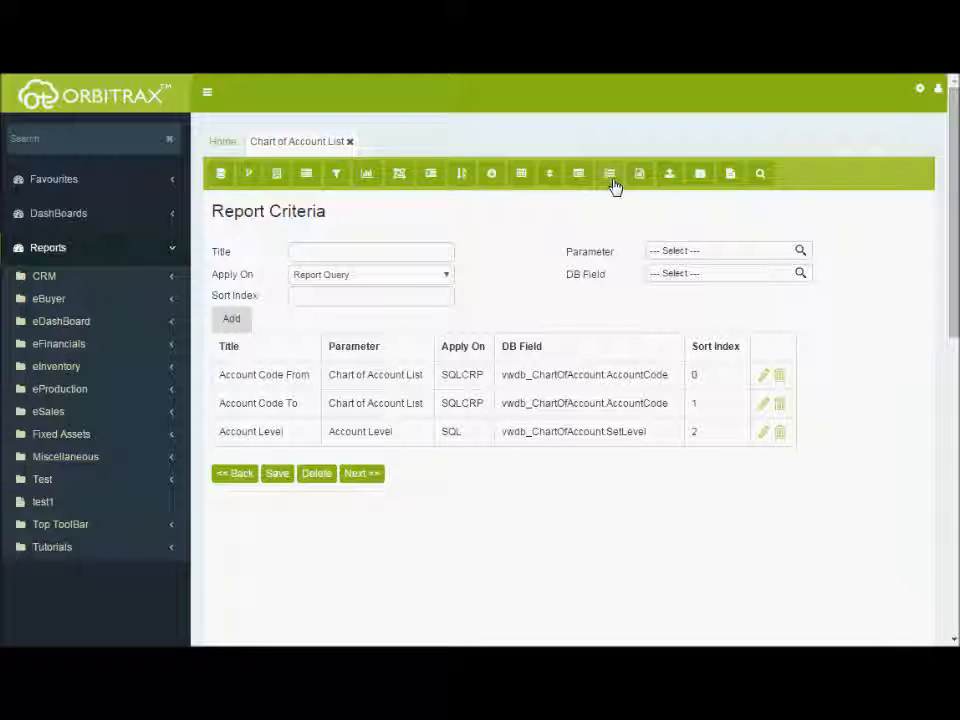
left_click(611, 176)
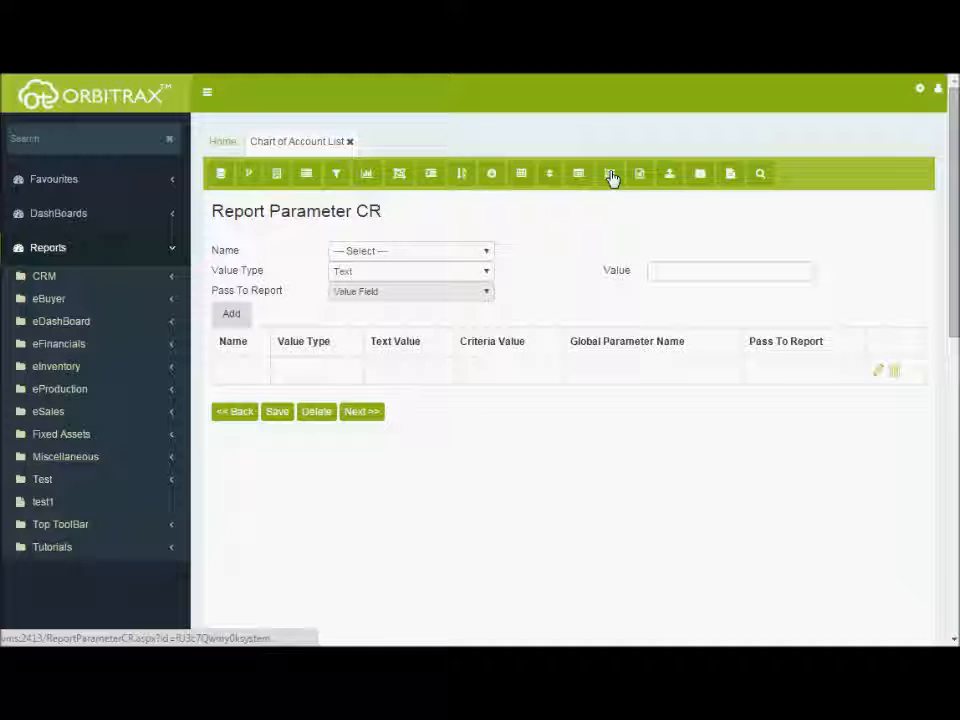
left_click(487, 253)
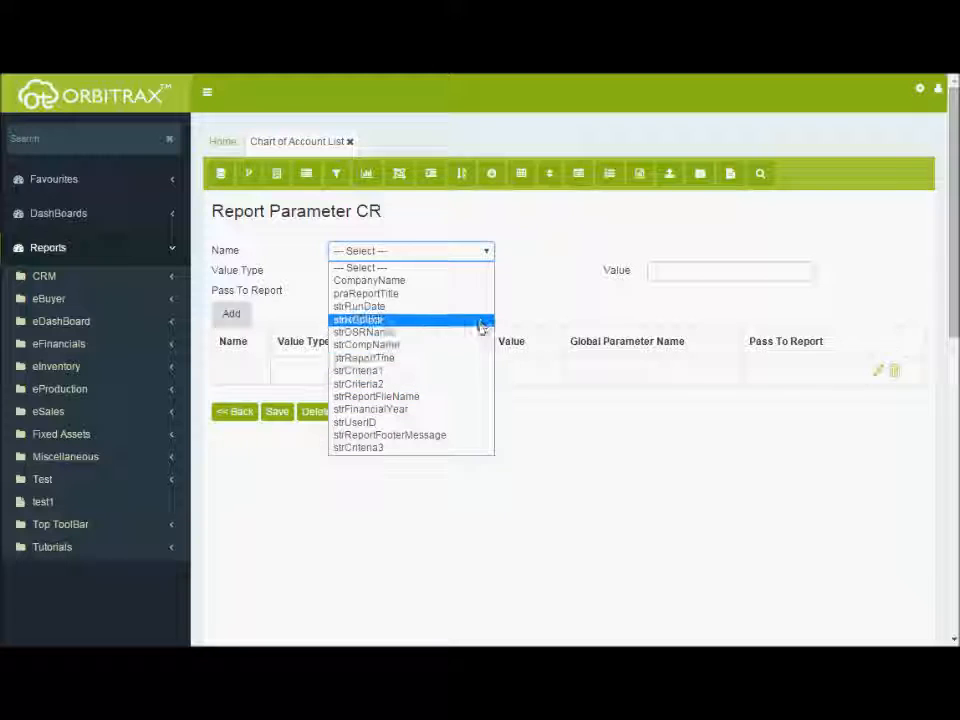
left_click(510, 265)
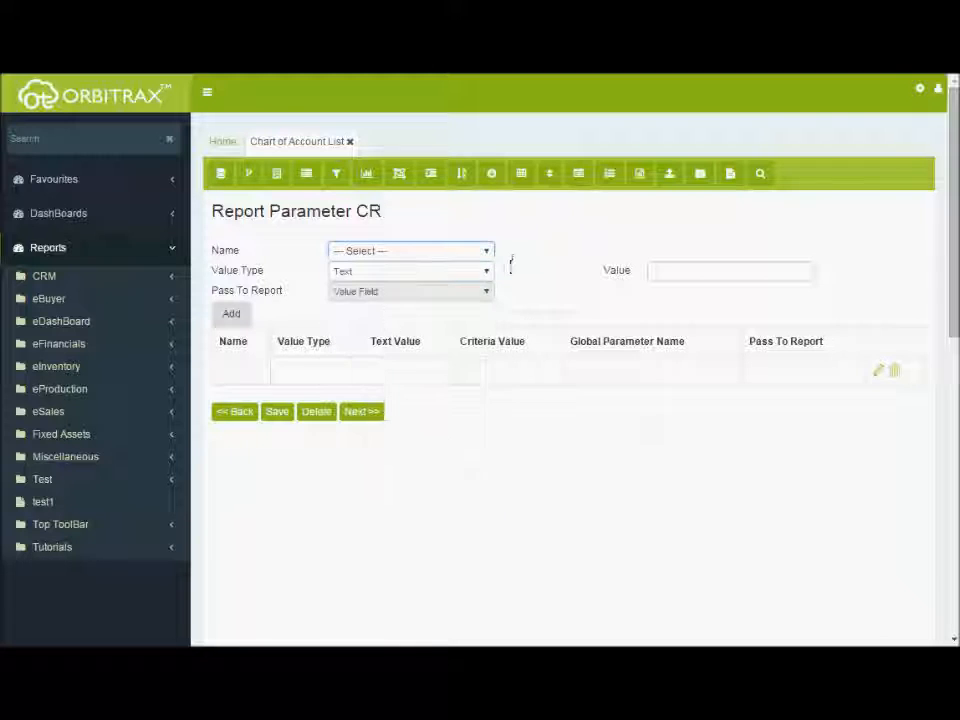
left_click(485, 274)
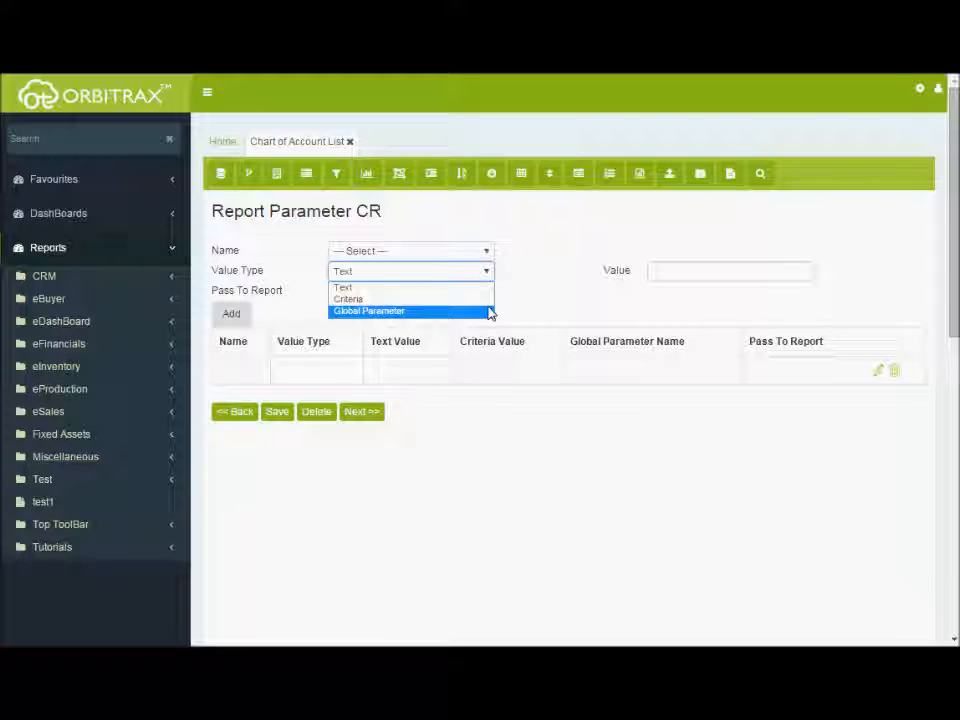
left_click(507, 283)
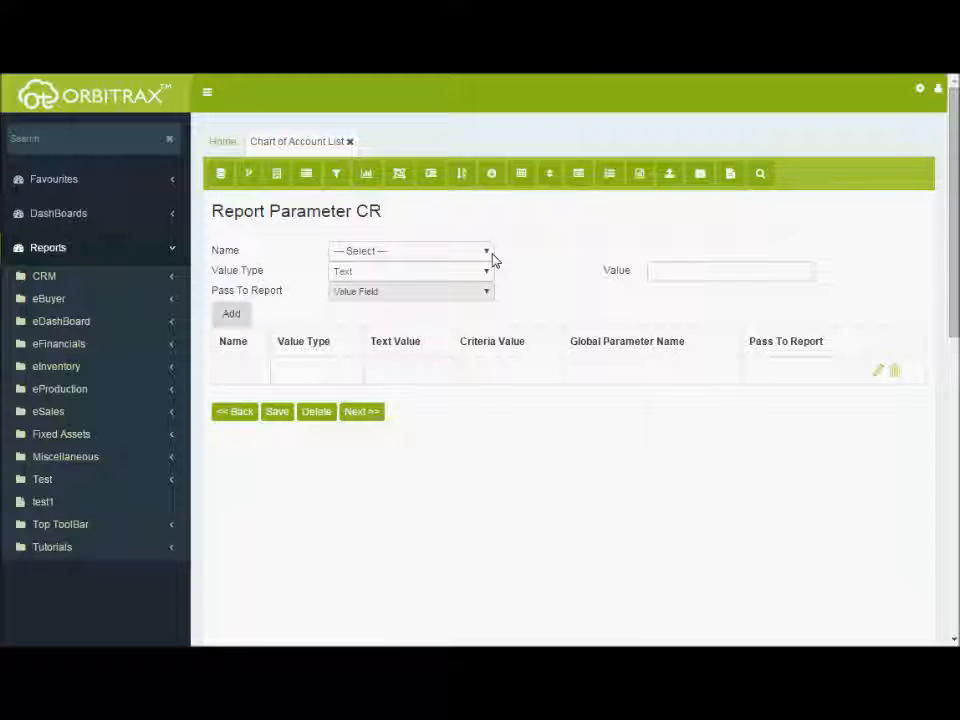
Add the strIsColour report parameter with value type Text and the value "Black"
left_click(488, 252)
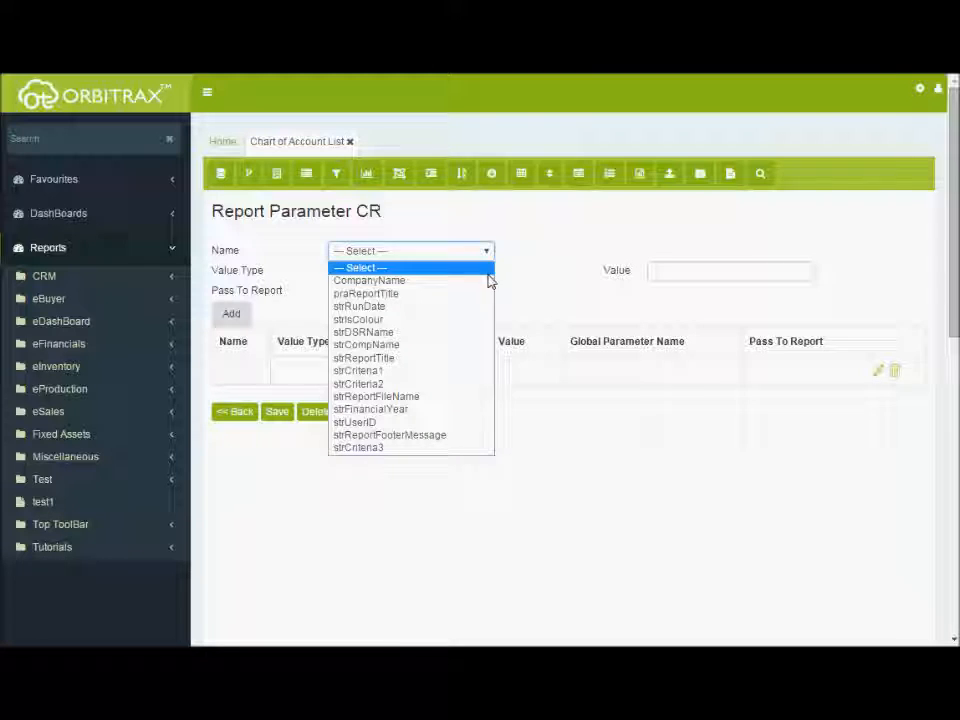
left_click(484, 319)
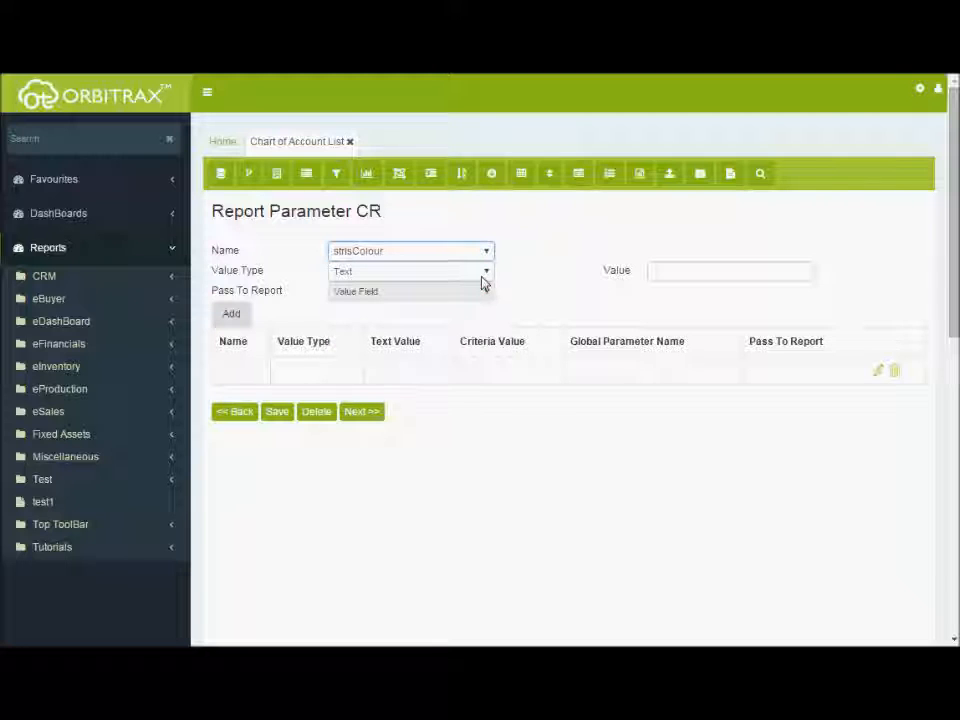
left_click(483, 282)
left_click(481, 288)
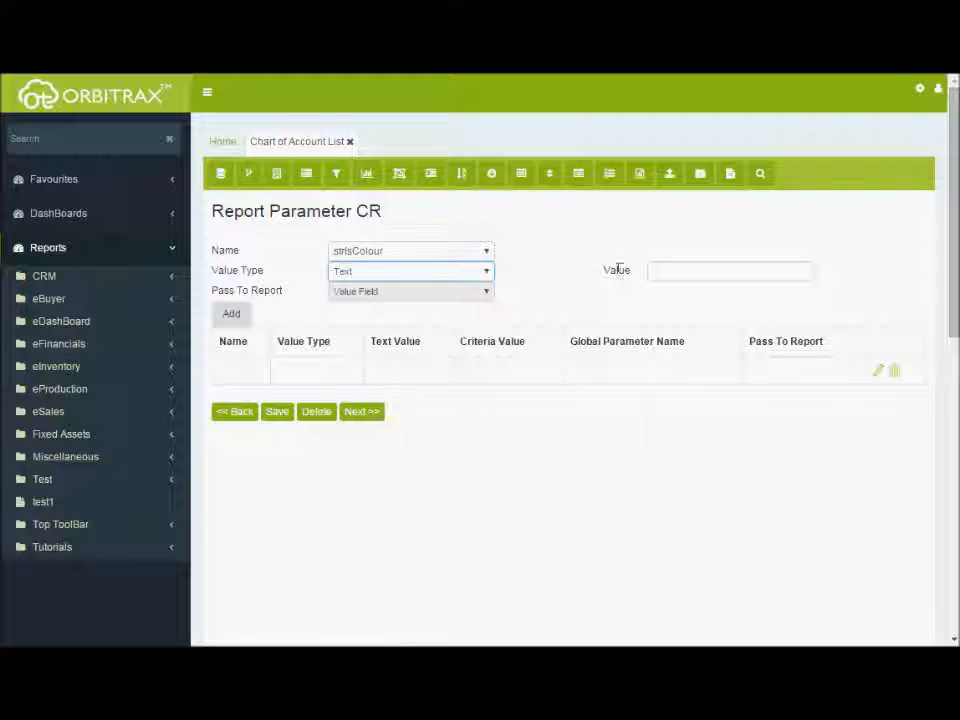
left_click(668, 266)
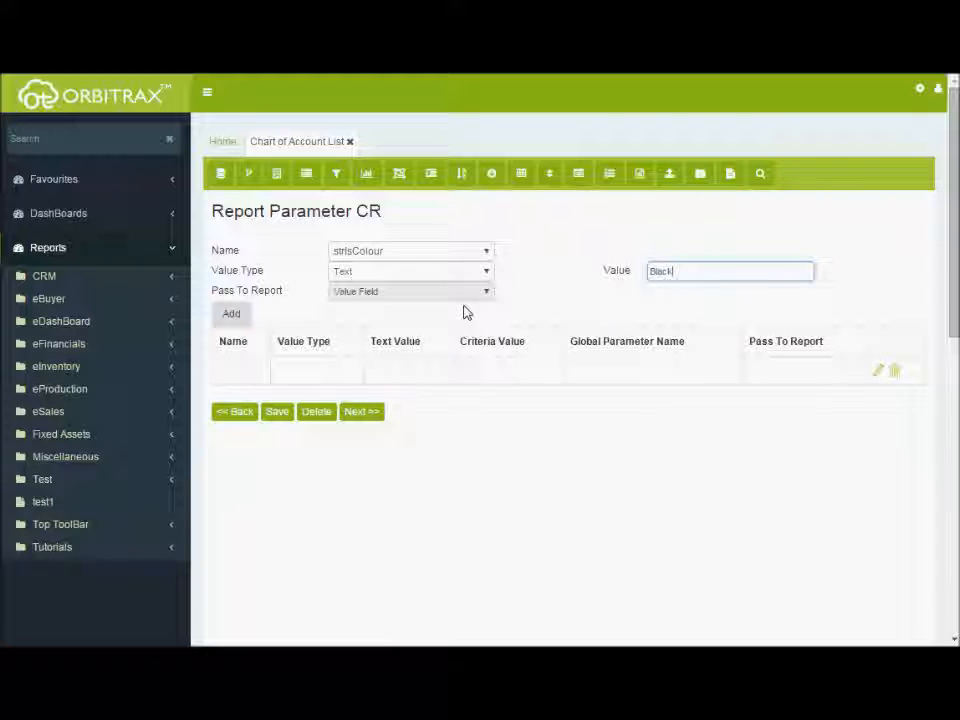
left_click(238, 316)
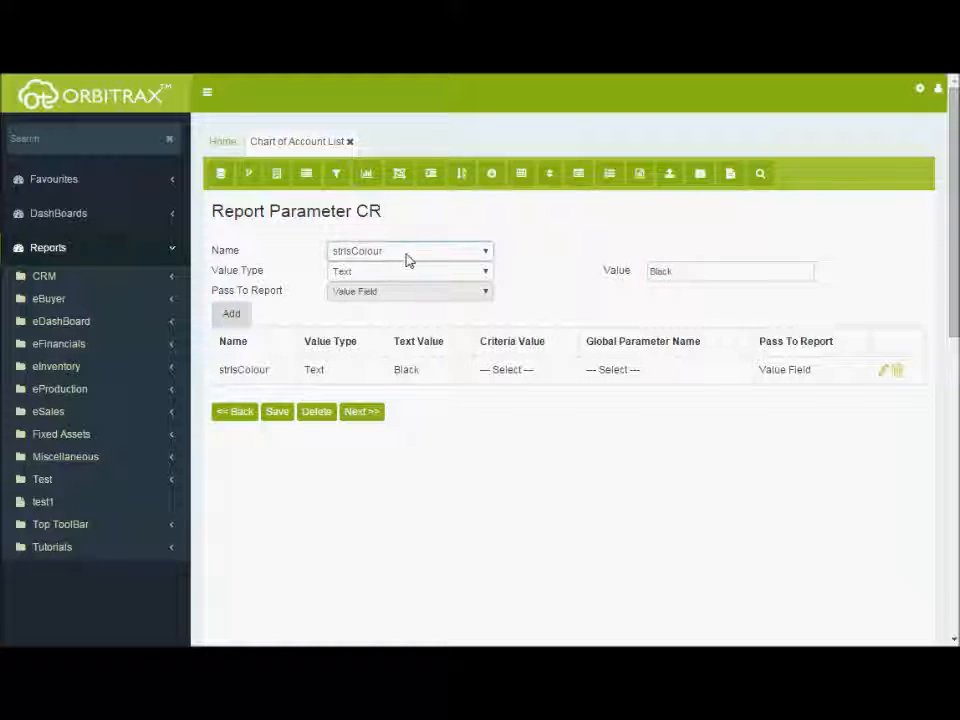
Add the strReportTitle report parameter as Text with the value "Chart of Account List"
left_click(408, 260)
left_click(407, 359)
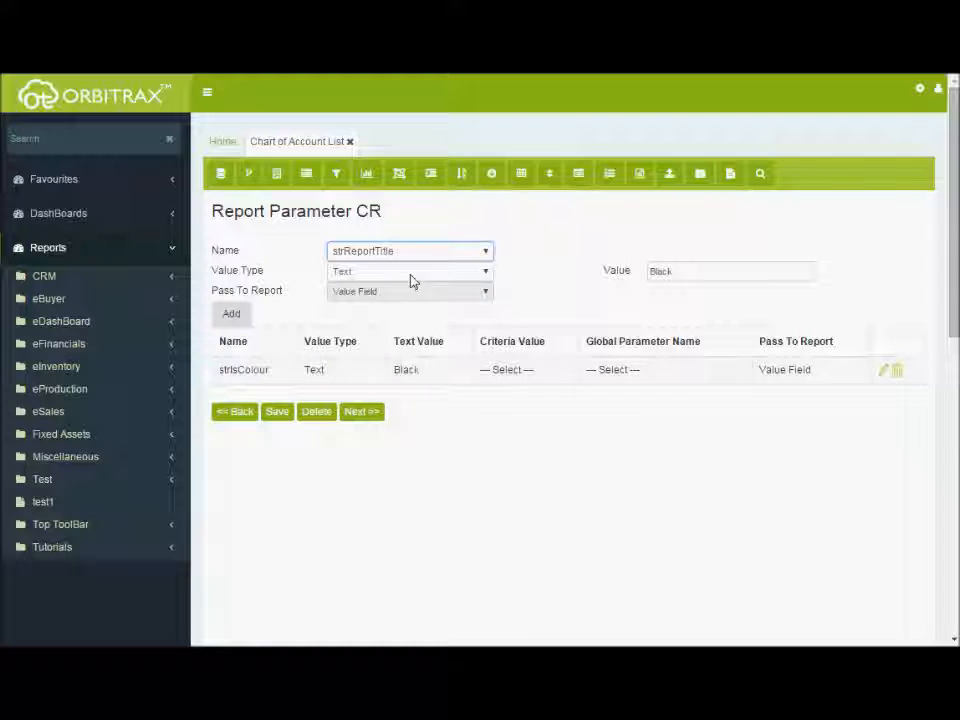
left_click_drag(648, 277, 701, 268)
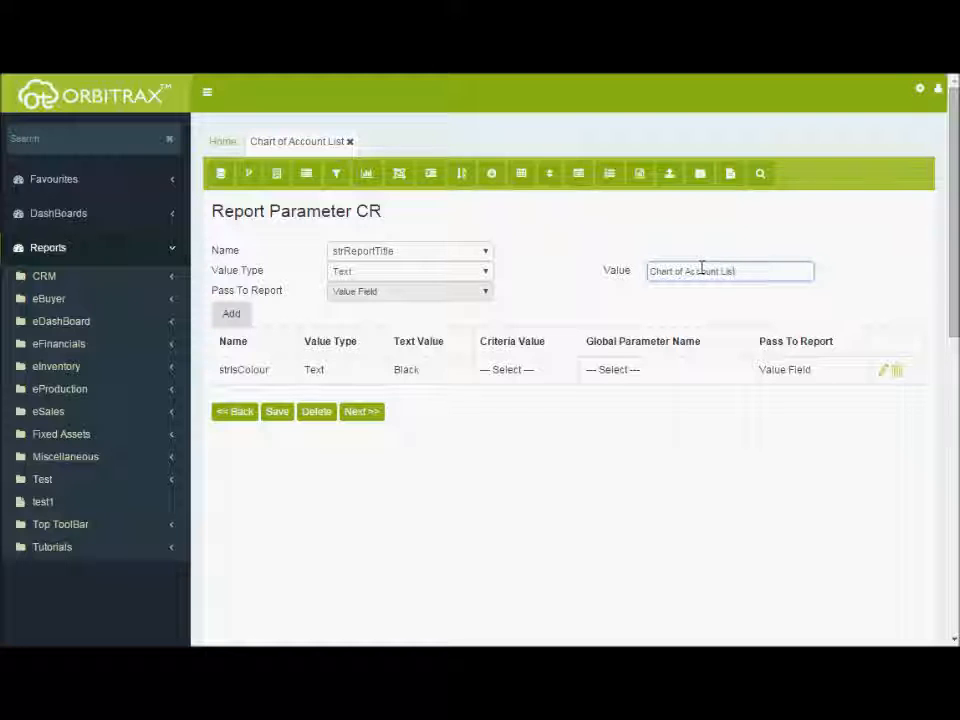
left_click(244, 318)
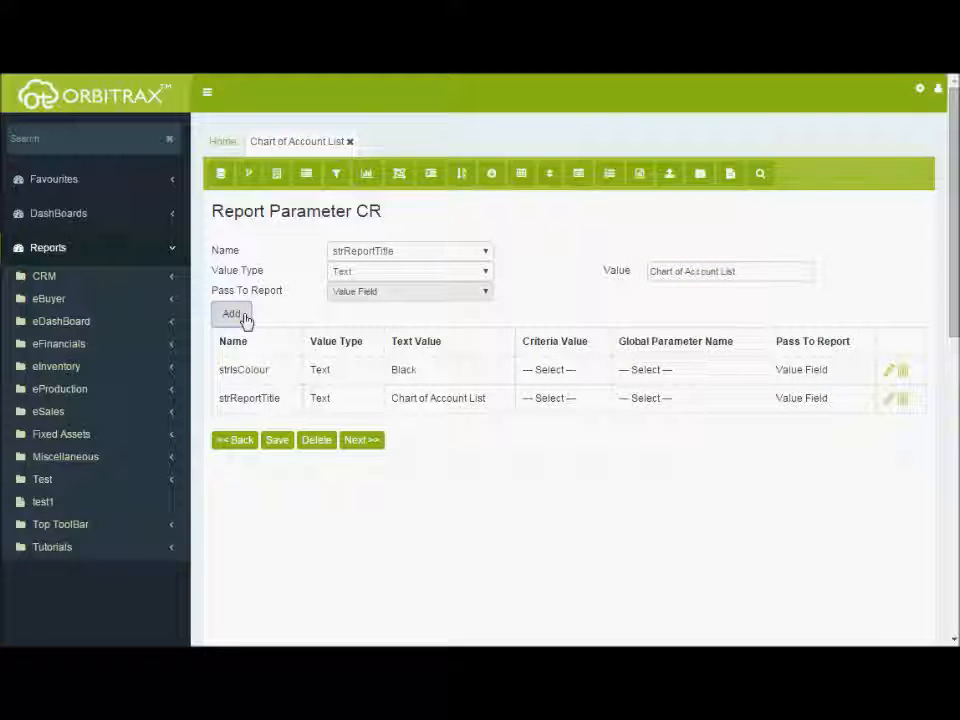
Add the strCriteria1 report parameter with value type Criteria and the value "Account Code From - list"
left_click(378, 255)
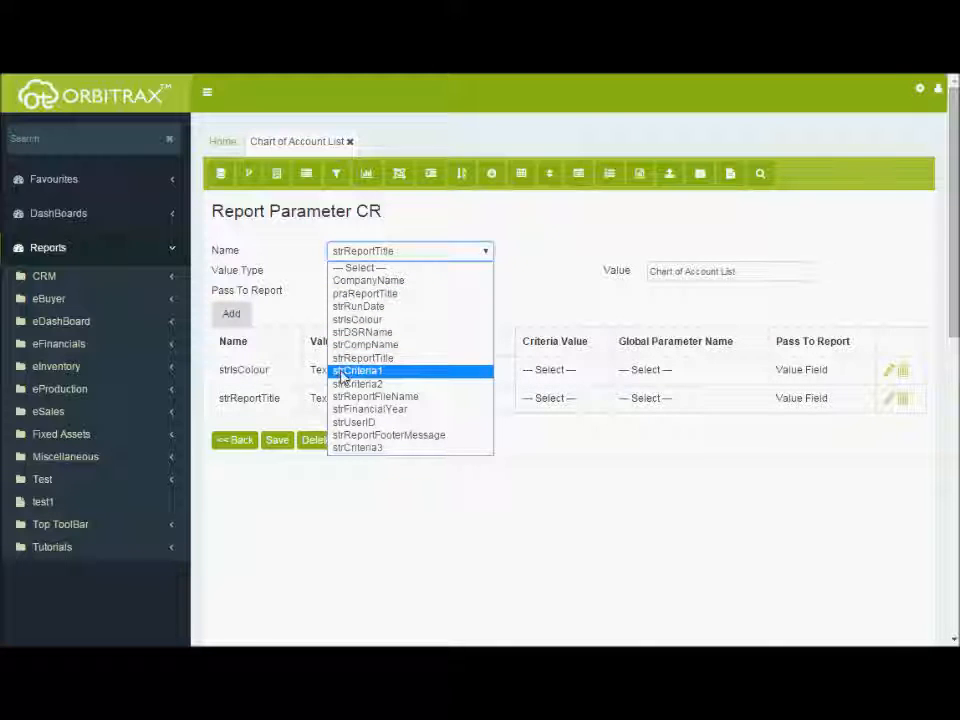
left_click(392, 374)
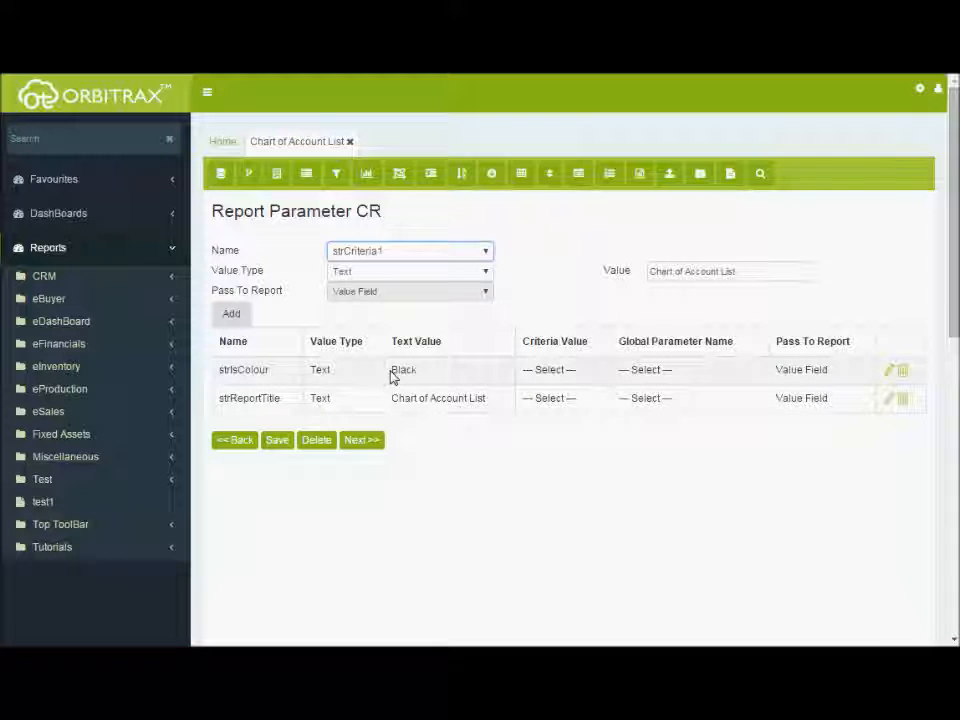
left_click(410, 281)
left_click(411, 298)
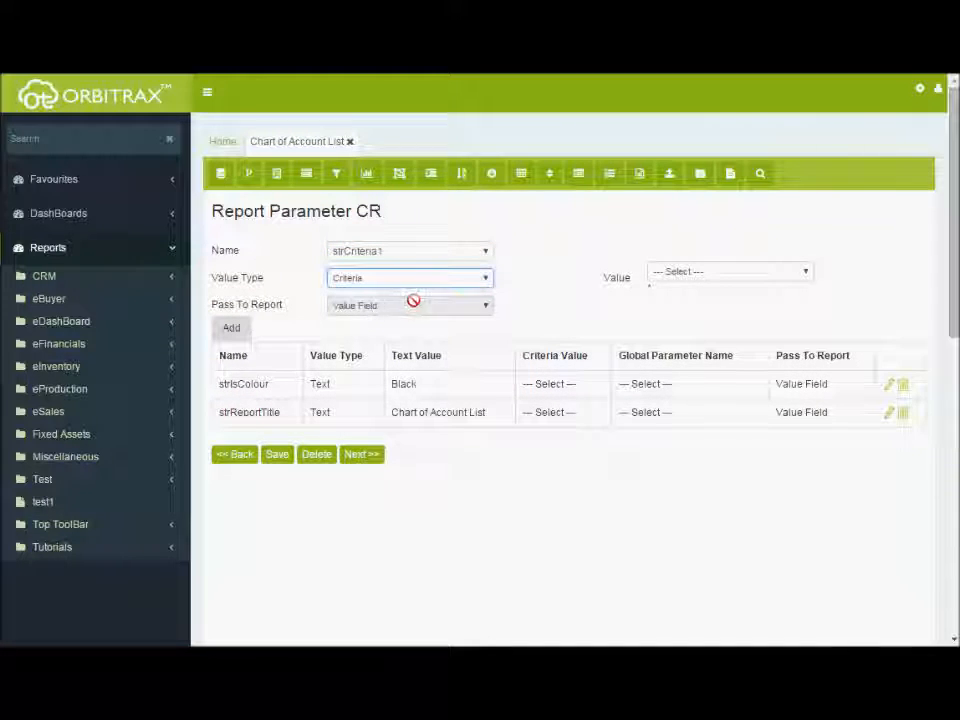
left_click(690, 274)
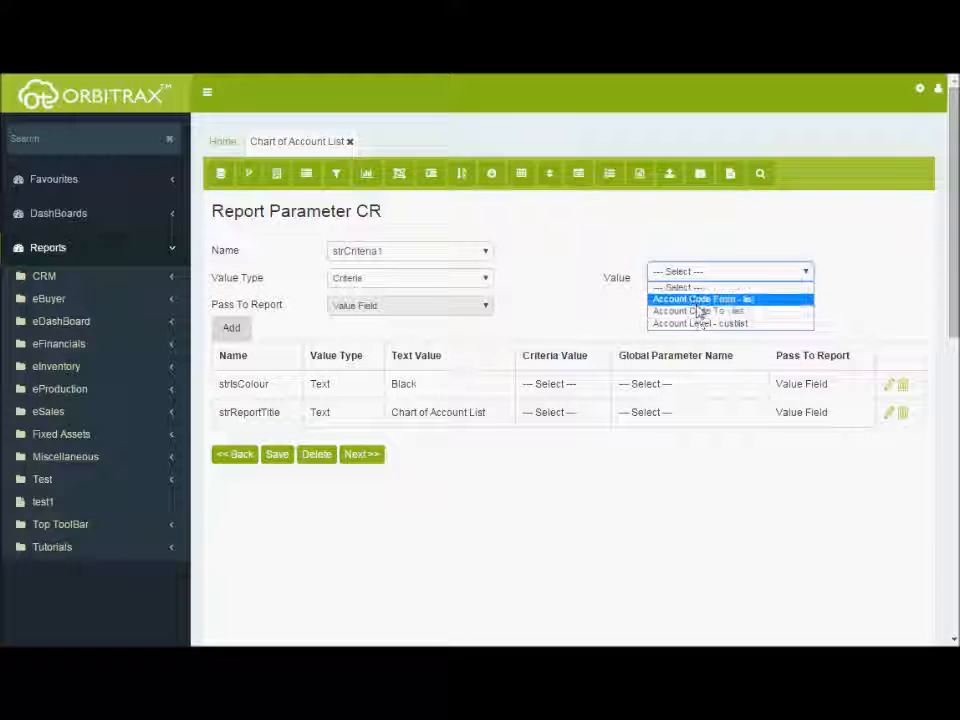
left_click(697, 304)
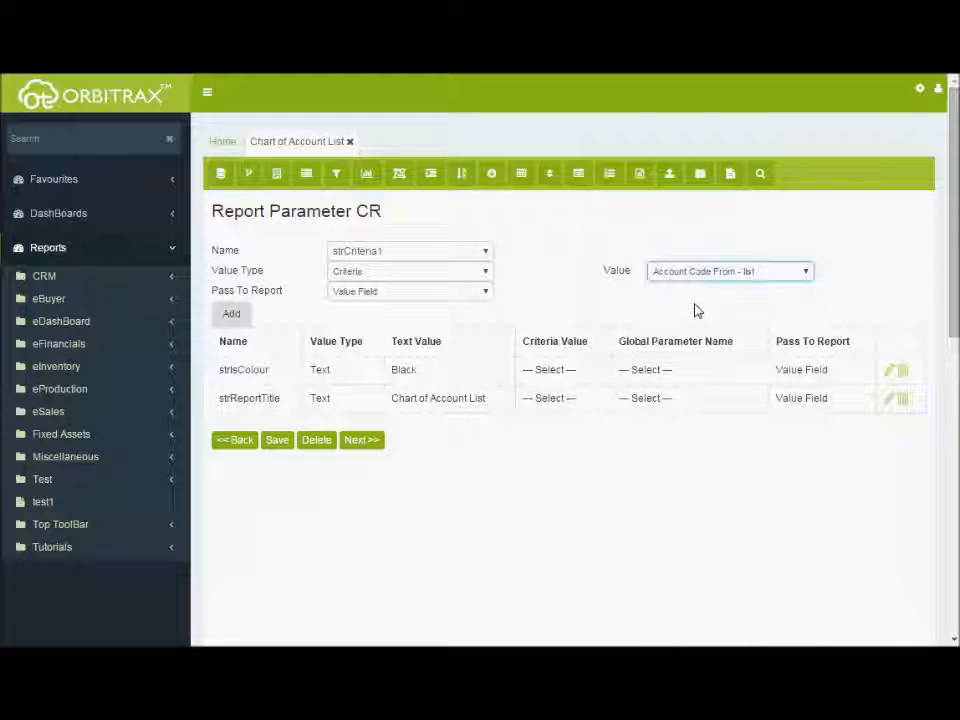
left_click(251, 315)
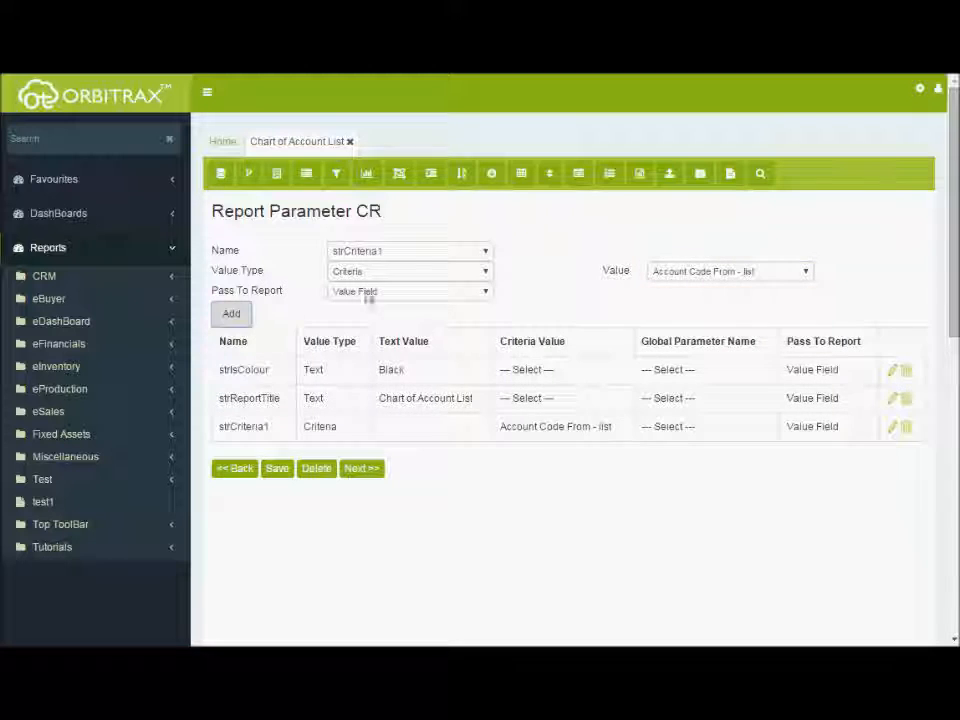
Add the strCriteria2 report parameter as Criteria with the value "Account Code To - list"
left_click(418, 253)
left_click(418, 333)
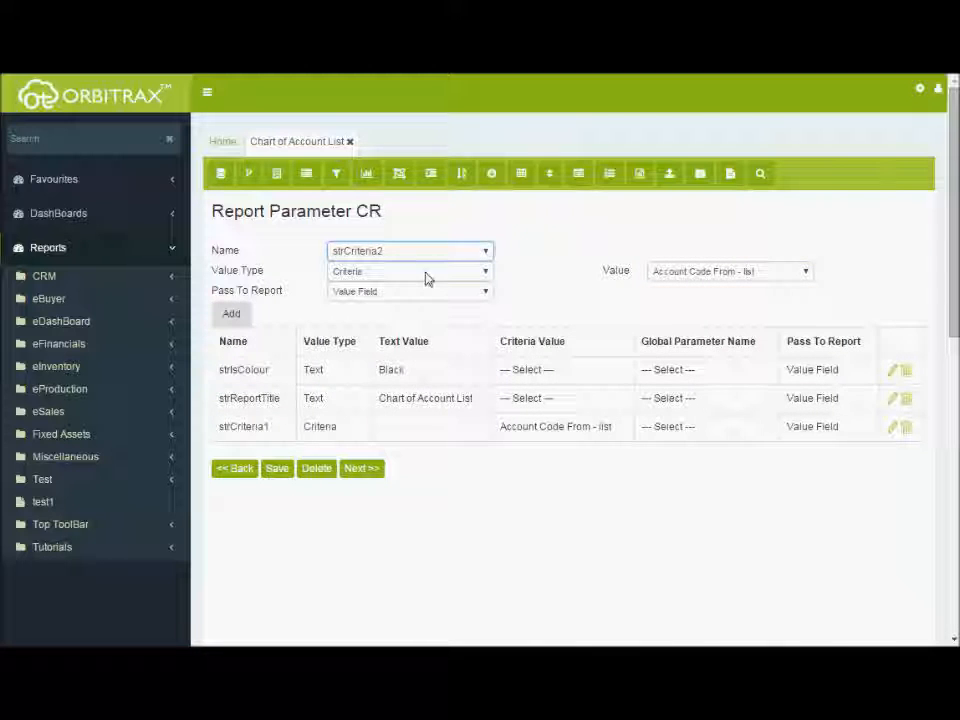
left_click(673, 278)
left_click(681, 313)
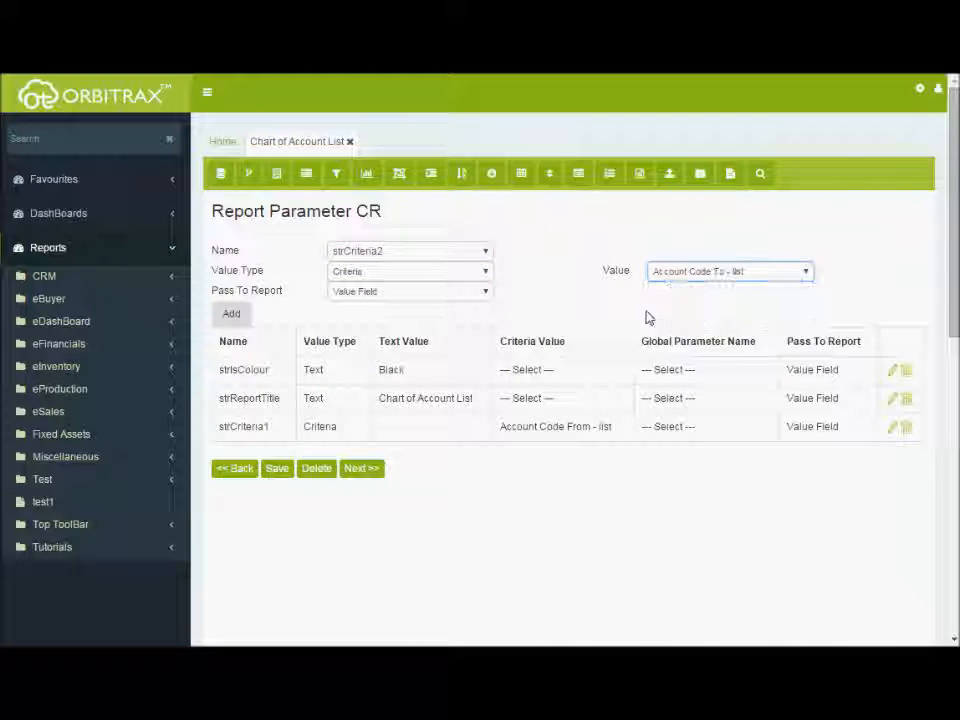
left_click(244, 317)
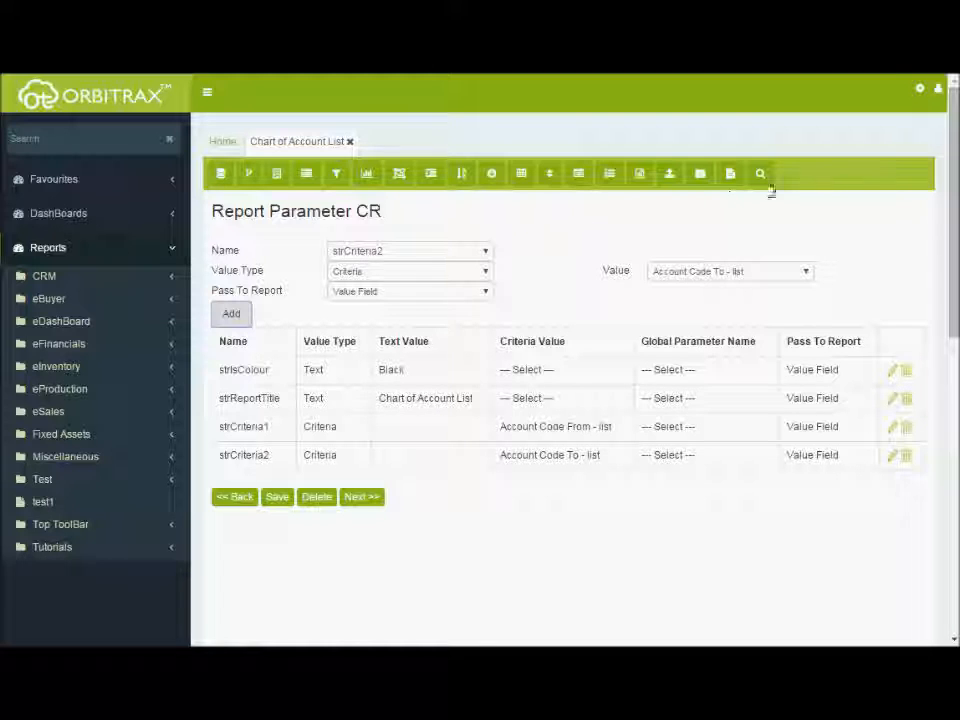
Create and save a global parameter named strCompName with the value "Efrotech Services"
left_click(920, 88)
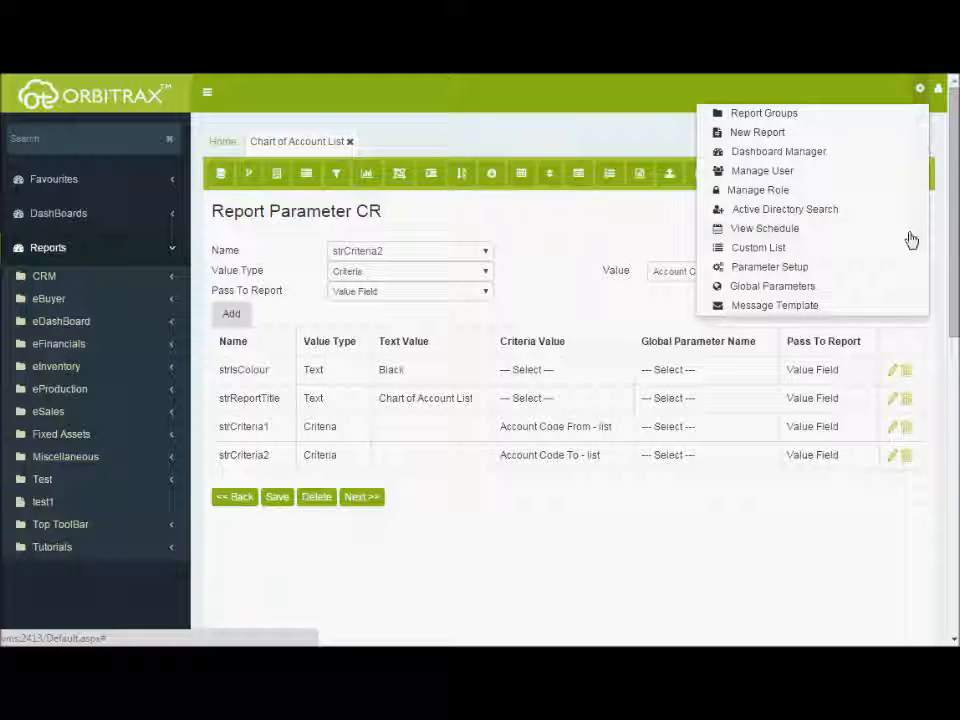
left_click(899, 288)
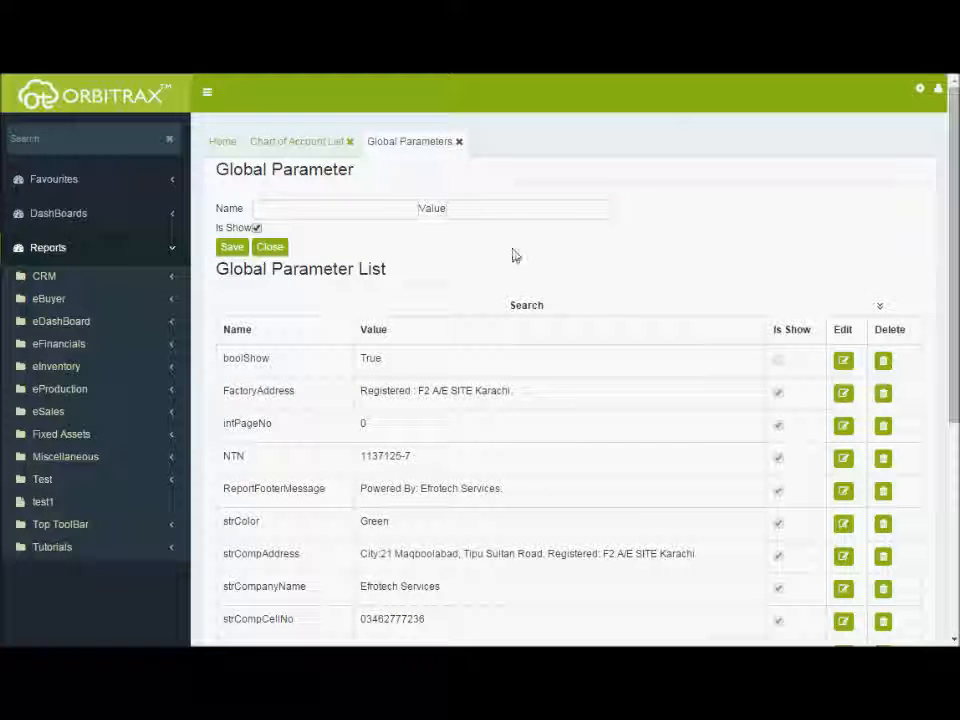
left_click(358, 208)
type("strCompName")
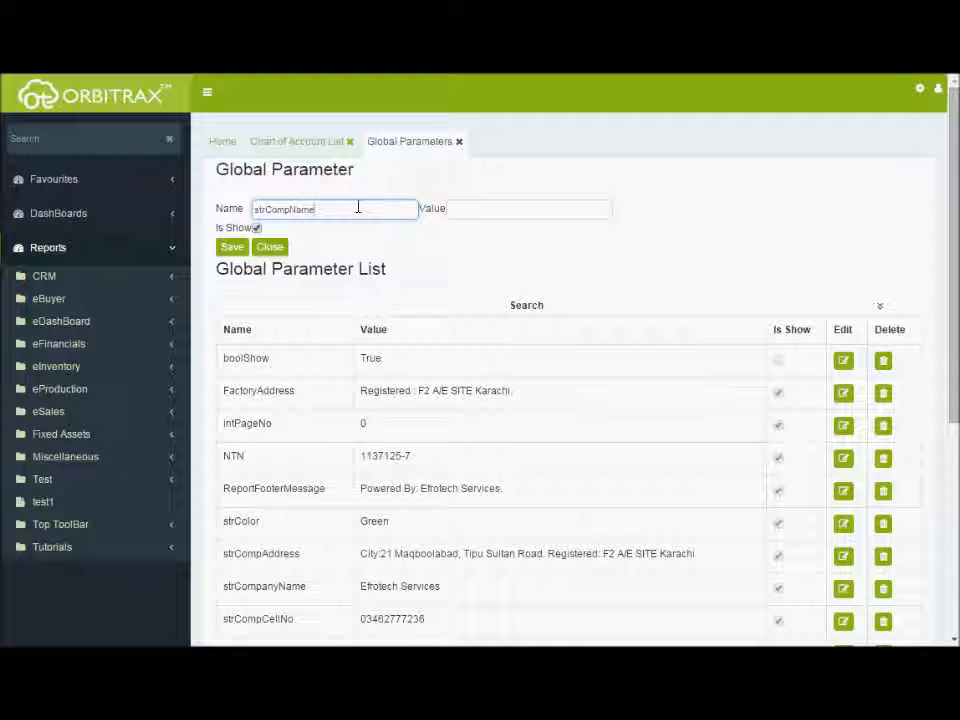
key("Tab")
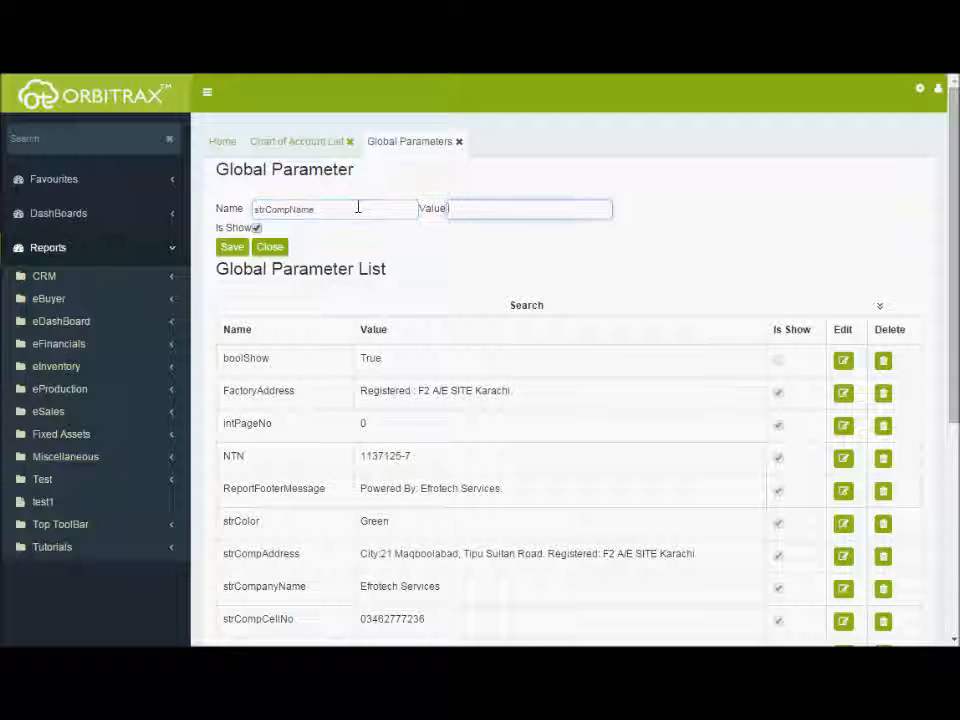
type("Efrotech ")
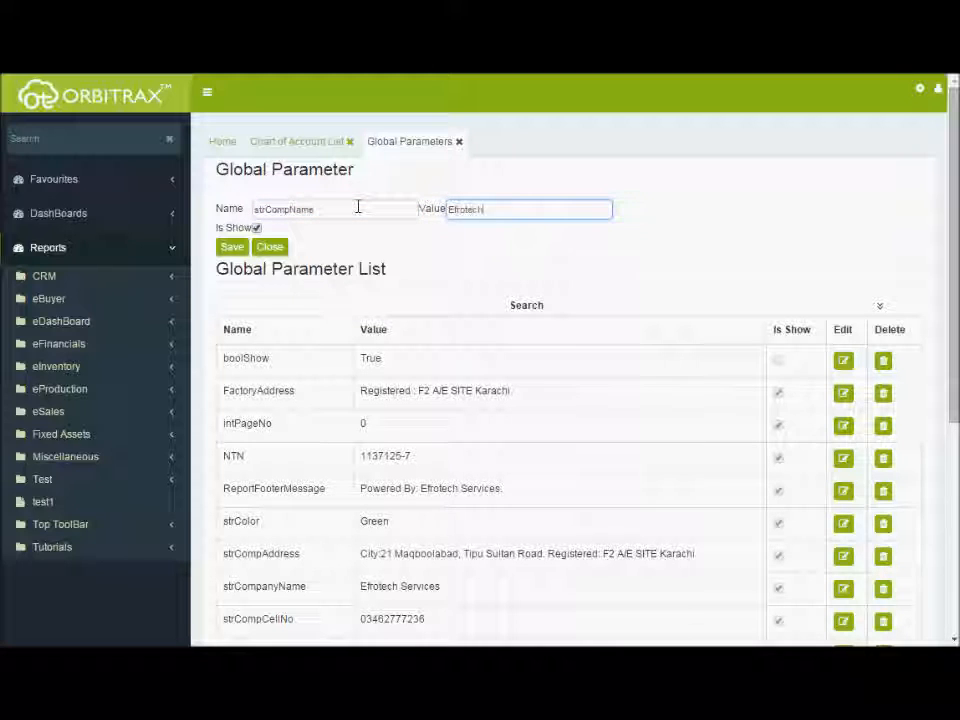
type("Services")
left_click(233, 247)
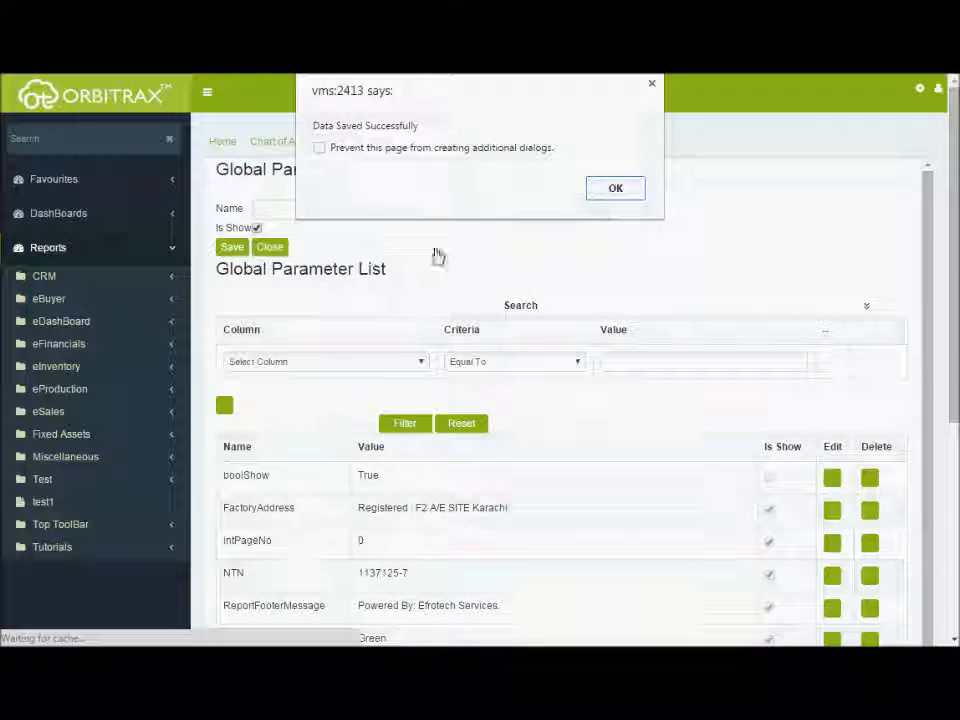
left_click(615, 195)
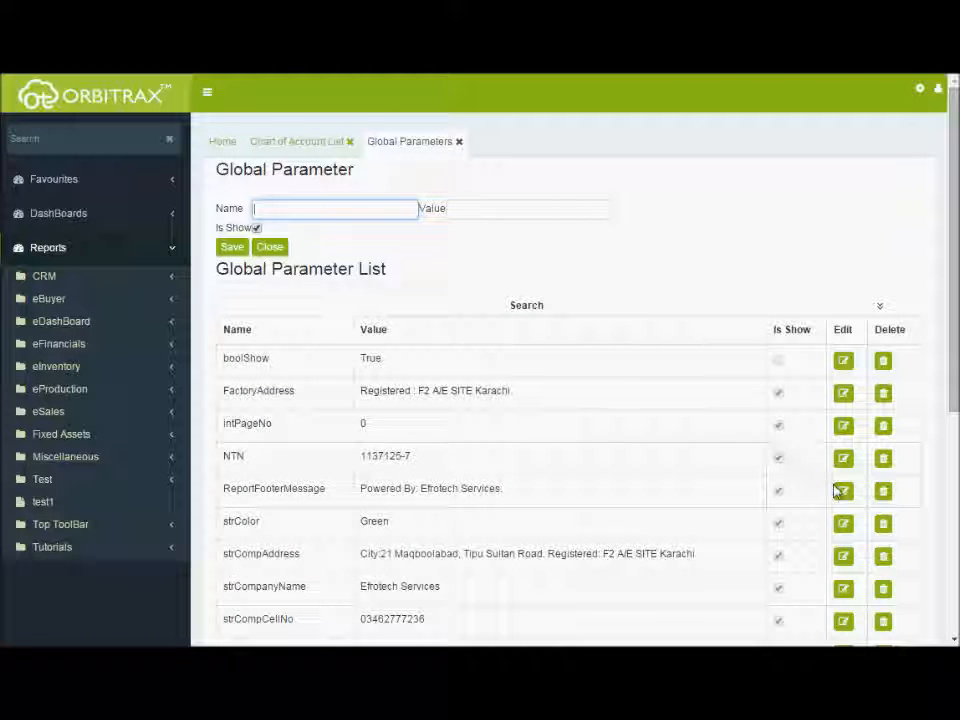
Open the ReportFooterMessage global parameter for editing and look through the Global Parameter List
left_click(844, 493)
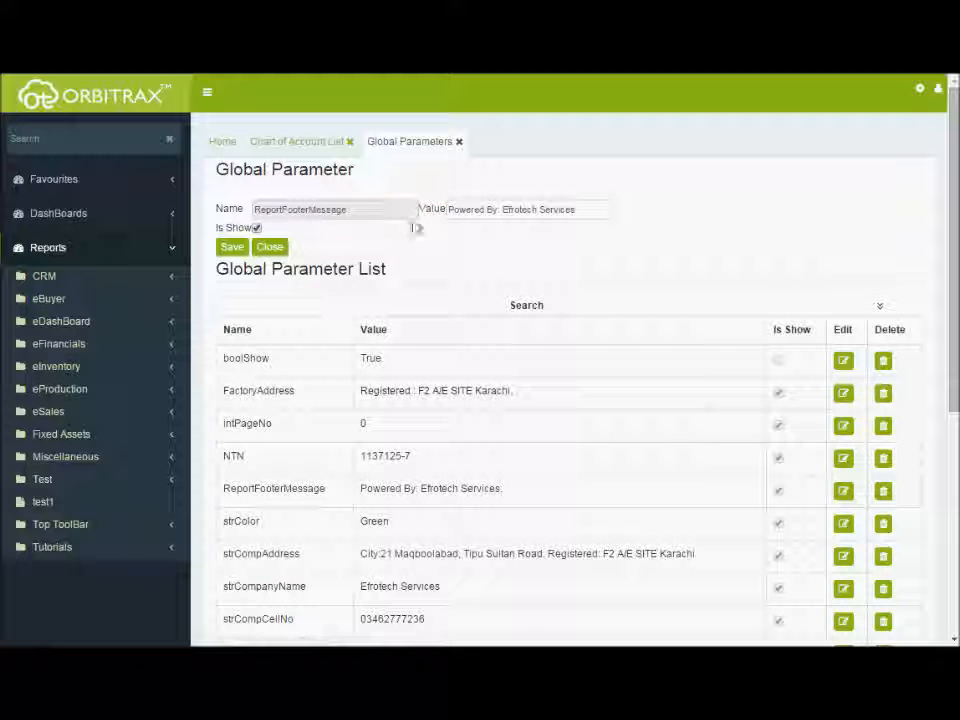
scroll(407, 429, "down", 5)
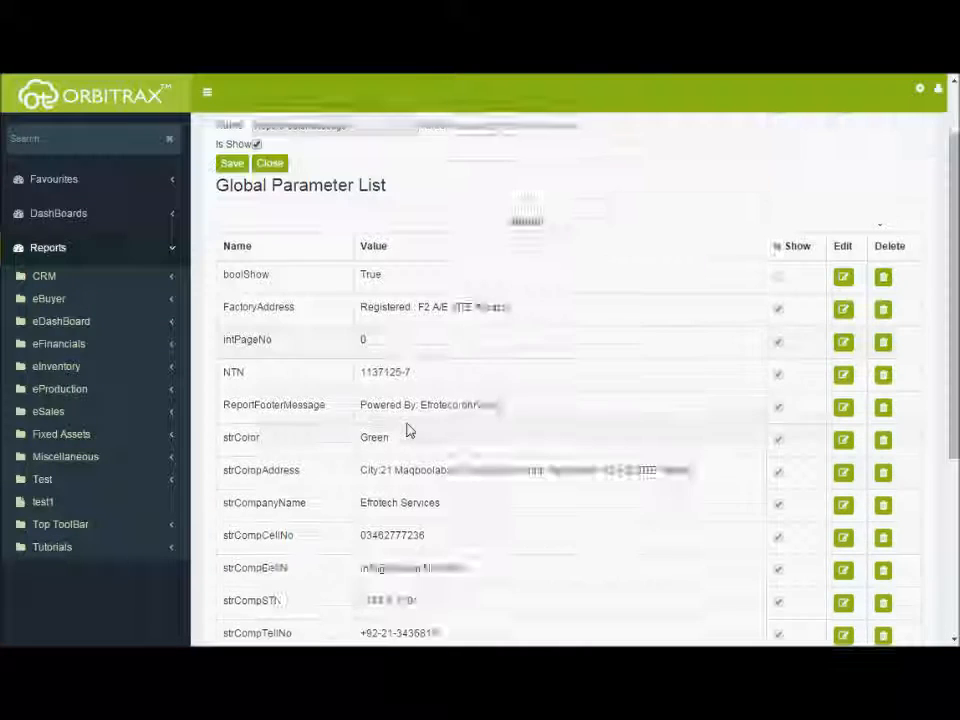
scroll(328, 560, "down", 2)
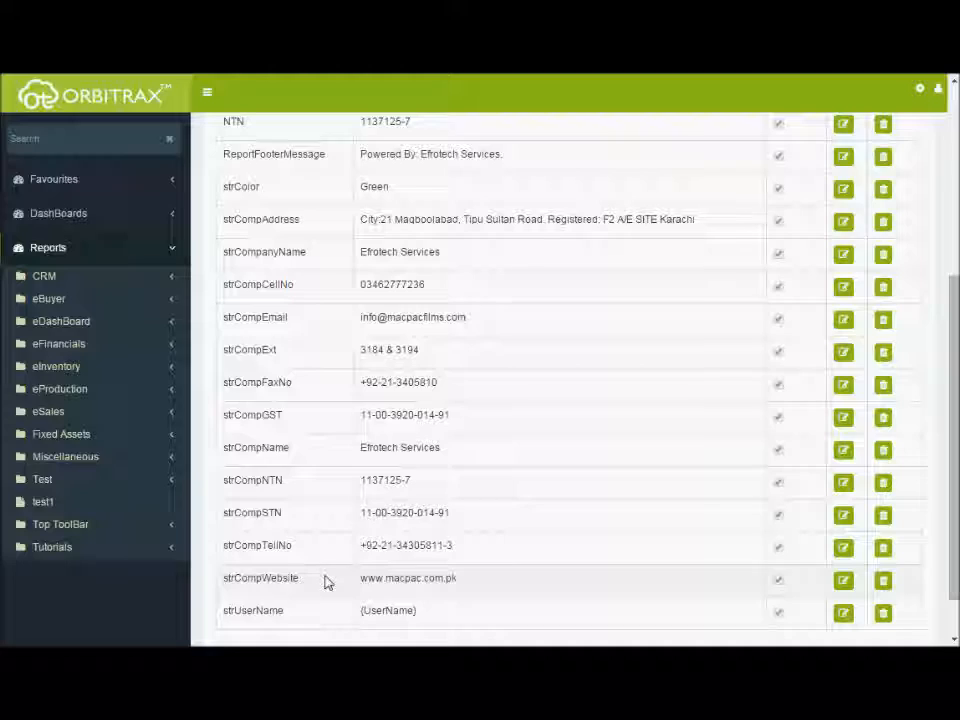
scroll(330, 575, "down", 1)
scroll(310, 515, "up", 5)
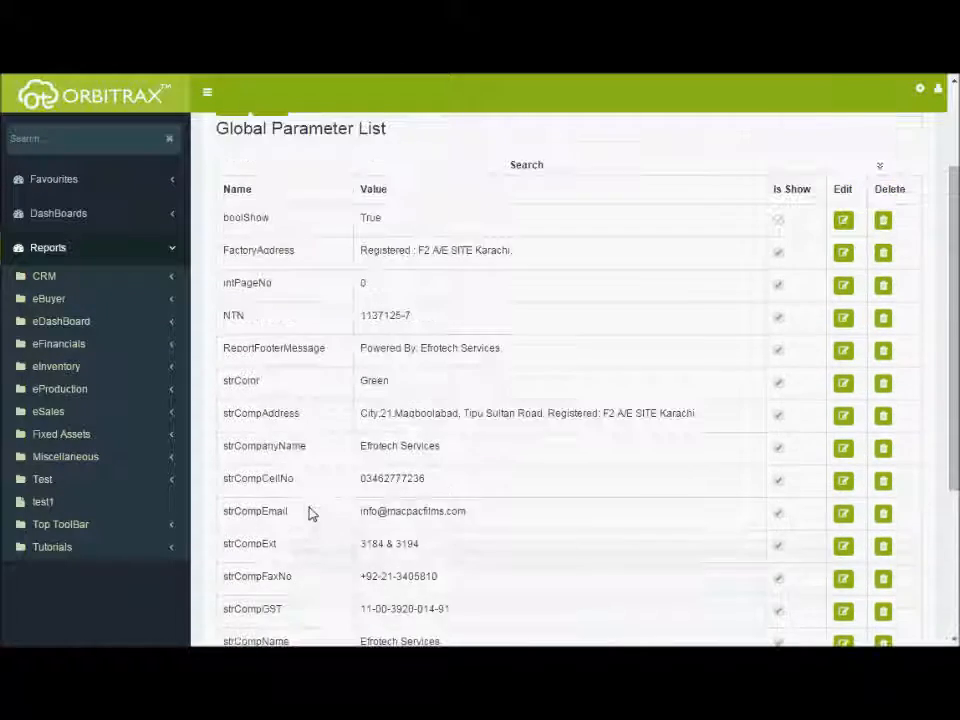
Close the Global Parameter page and return to the Chart of Account List report's parameter settings
scroll(311, 514, "up", 2)
left_click(459, 141)
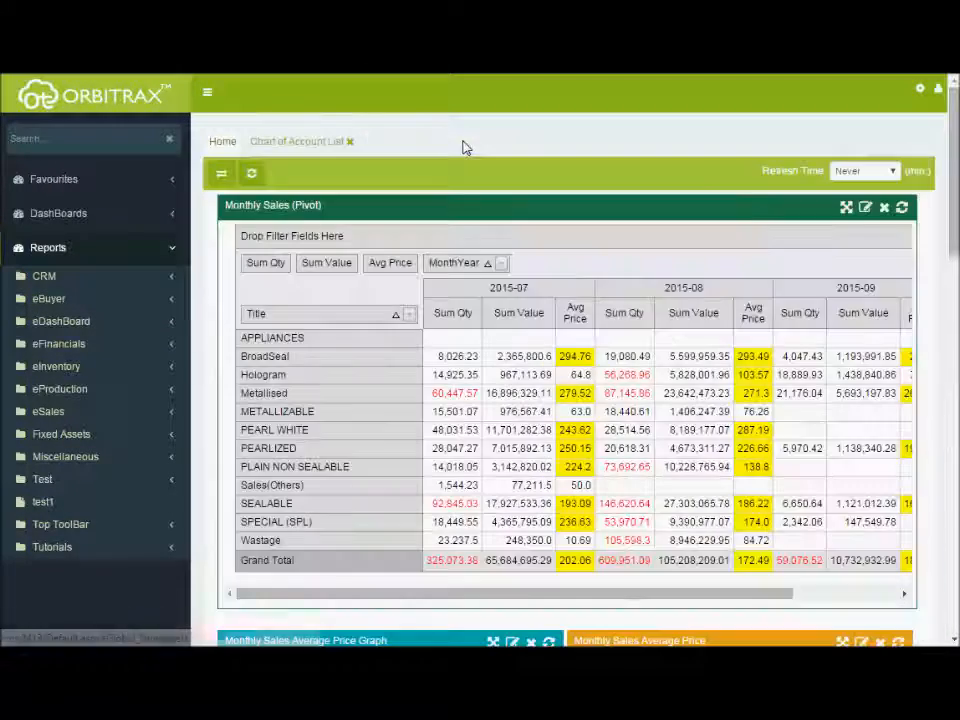
left_click(321, 145)
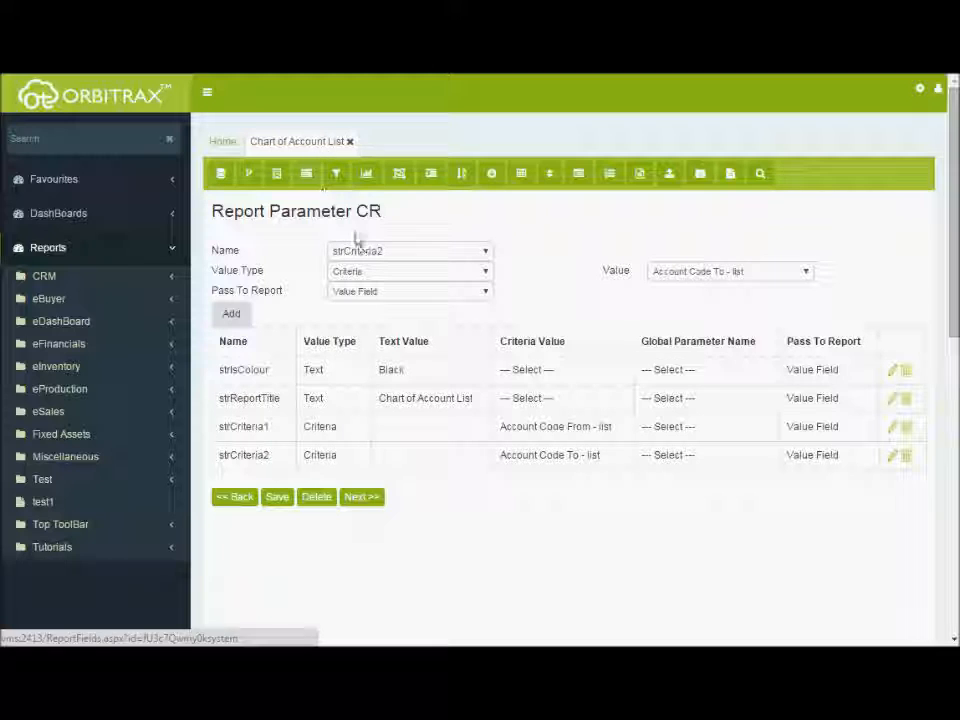
Add the strCompName report parameter with value type Global Parameter and the value strCompanyName
left_click(358, 251)
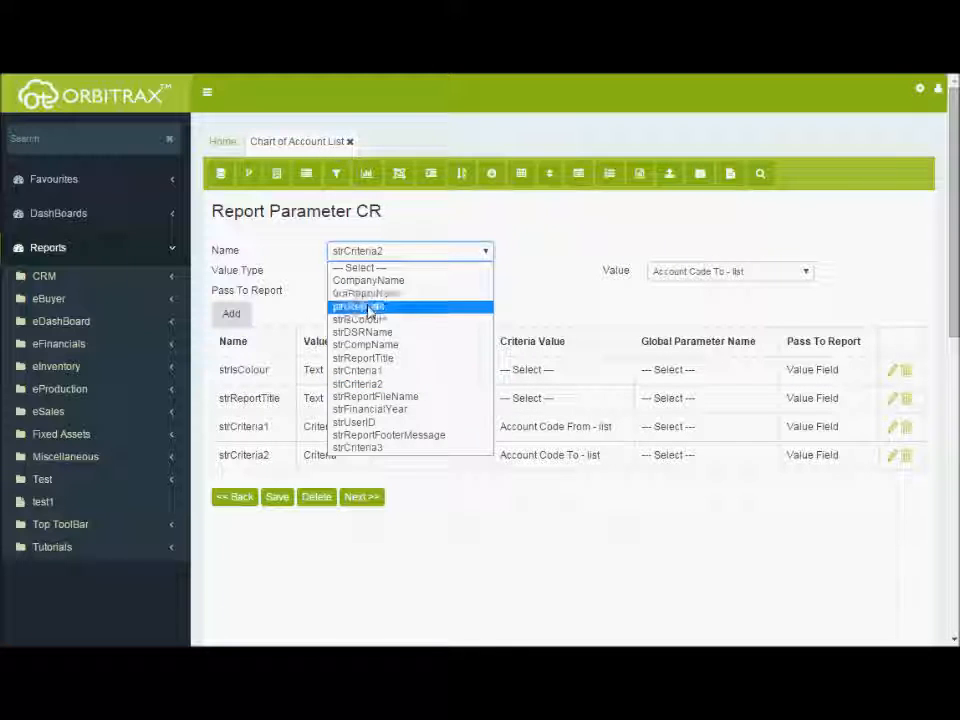
left_click(366, 344)
left_click(387, 273)
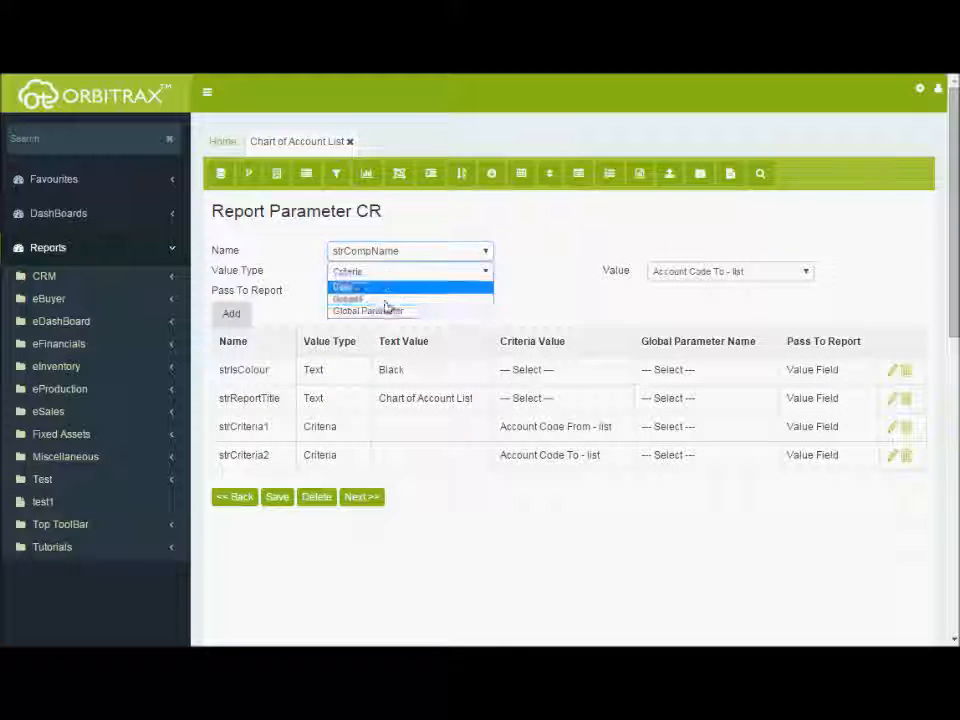
left_click(386, 310)
left_click(681, 272)
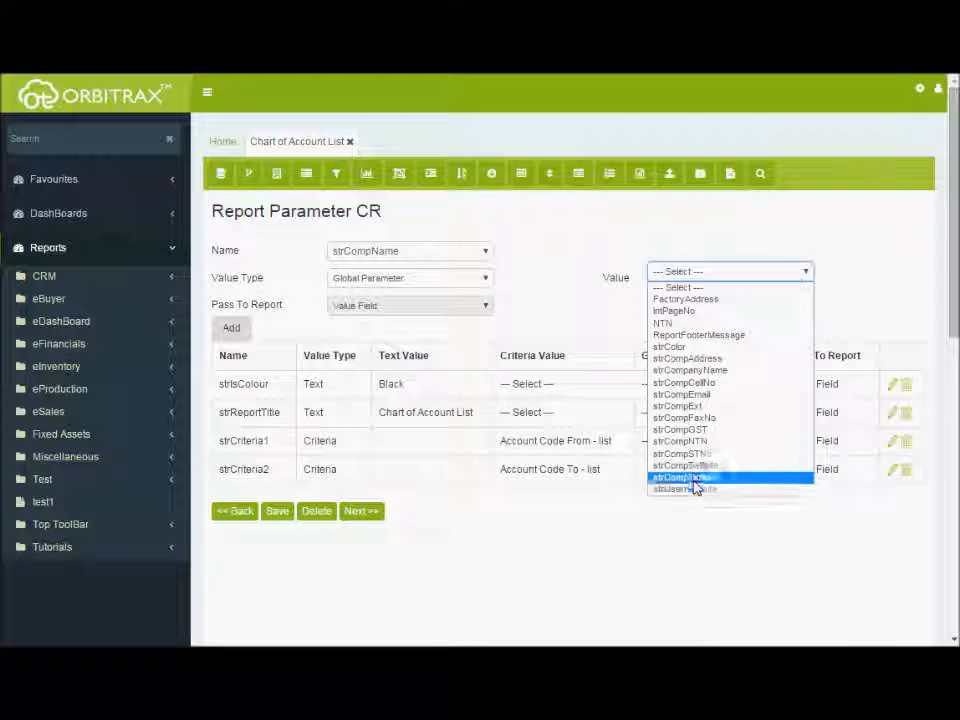
left_click(688, 370)
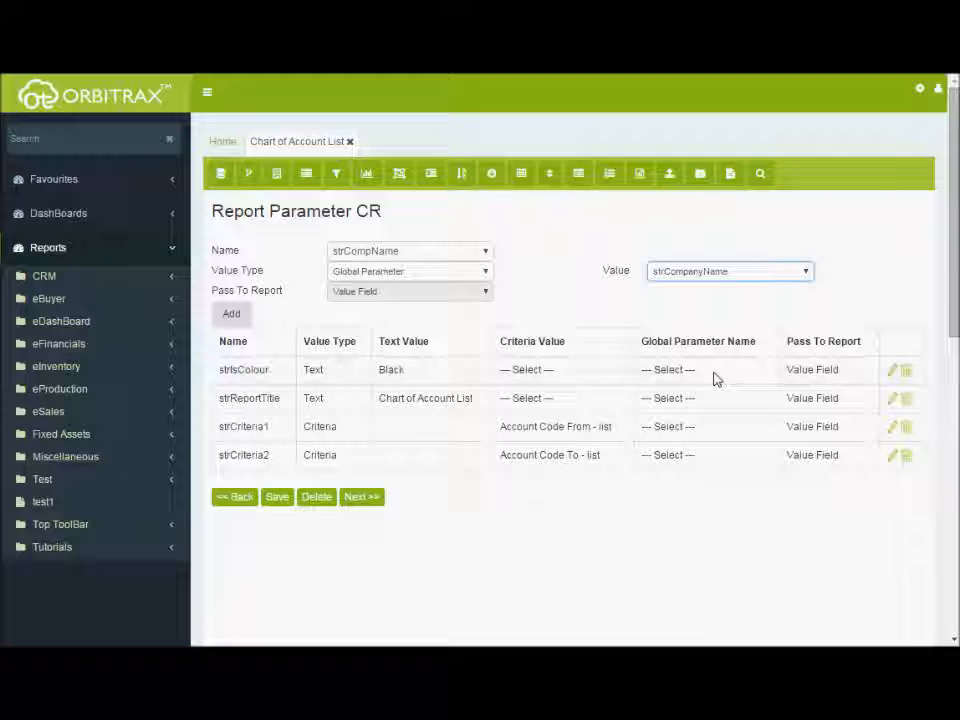
left_click(236, 315)
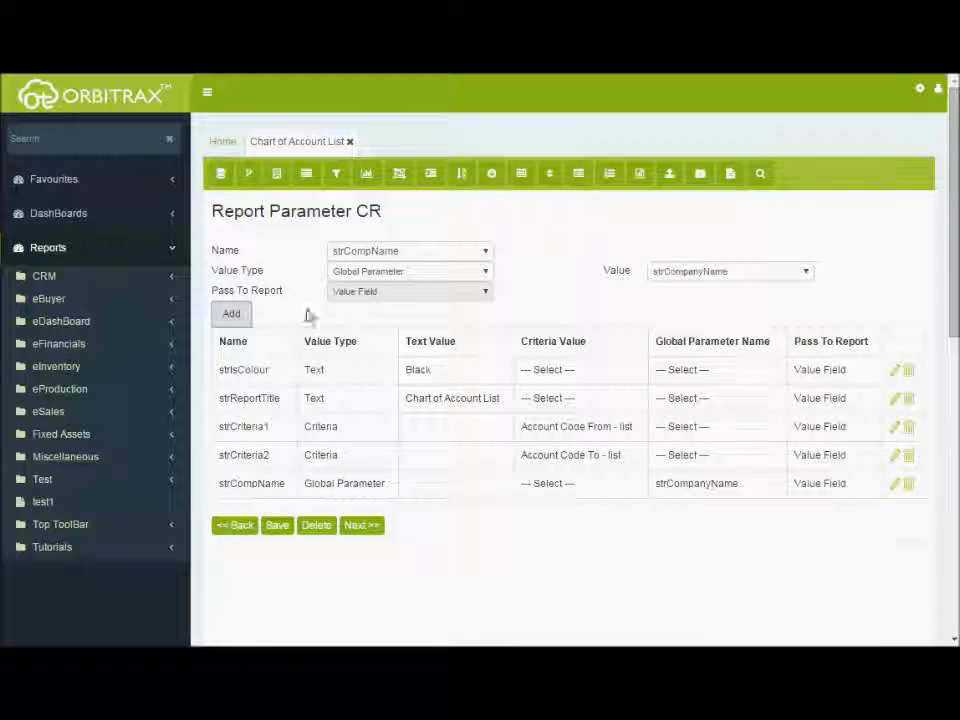
Add the strUserID report parameter as a Global Parameter with the value strUserName
left_click(394, 251)
left_click(394, 425)
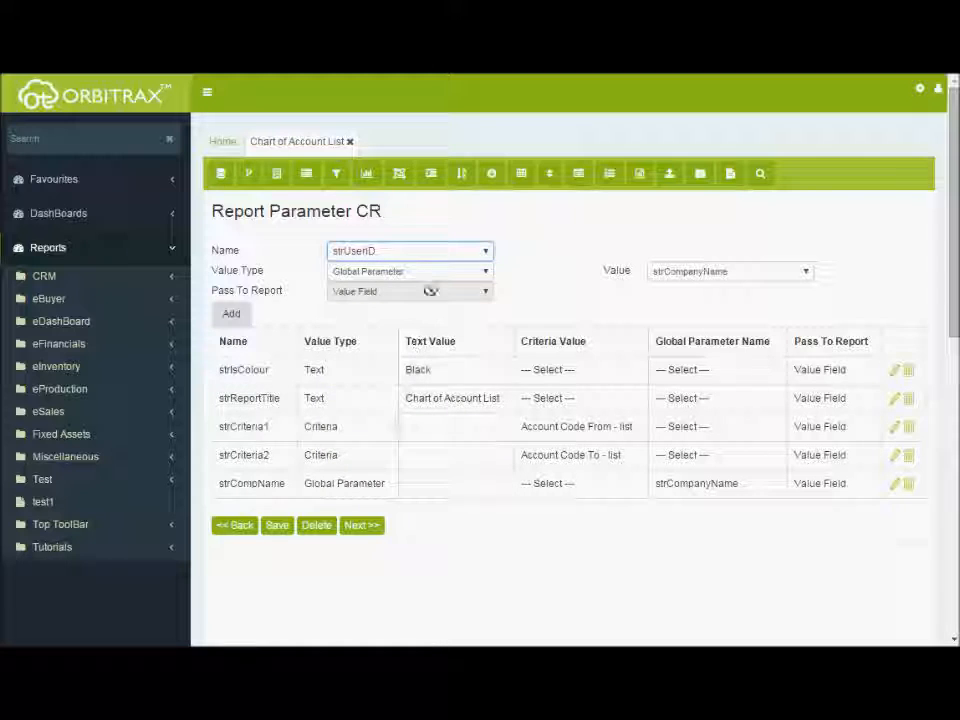
left_click(685, 272)
left_click(677, 489)
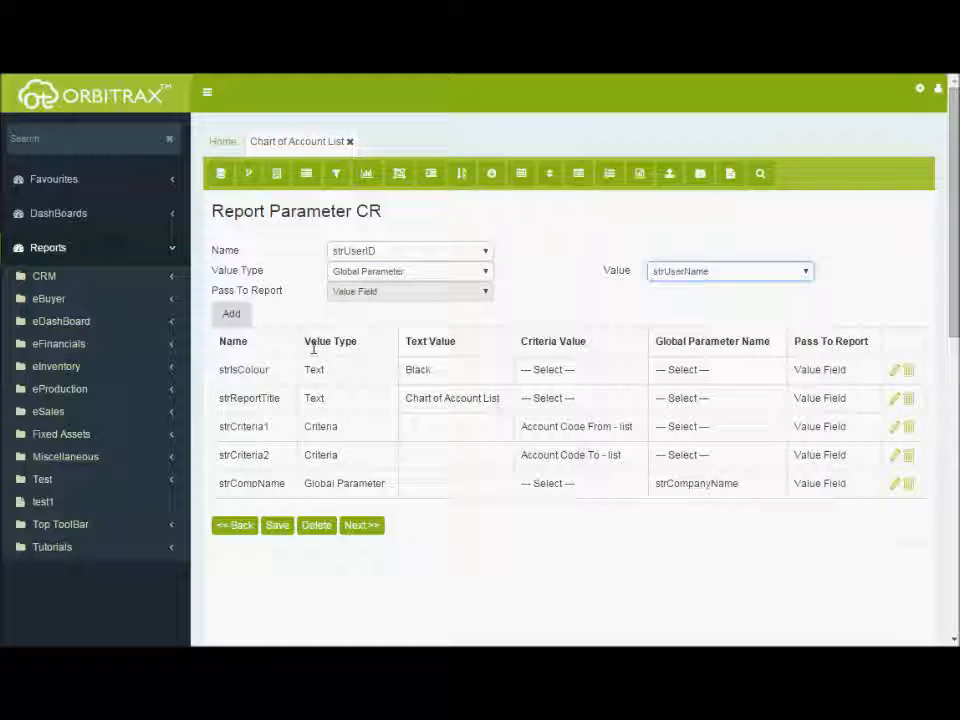
left_click(231, 314)
Add the strReportFooterMessage report parameter with the global parameter ReportFooterMessage as its value, and save the report parameters
left_click(410, 251)
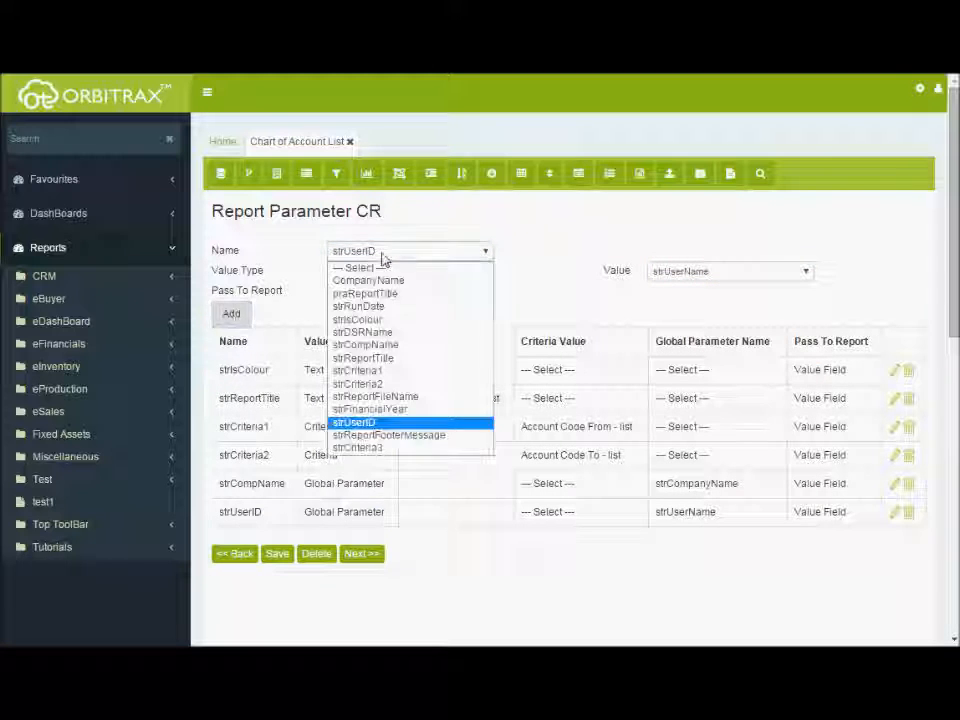
left_click(383, 437)
left_click(681, 271)
left_click(671, 336)
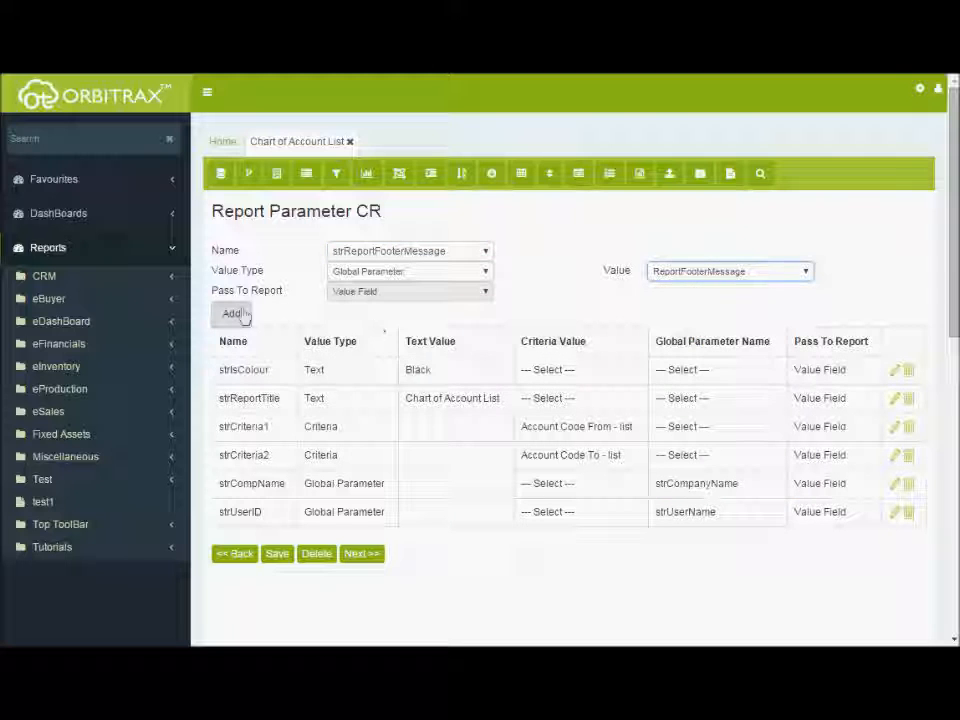
left_click(238, 315)
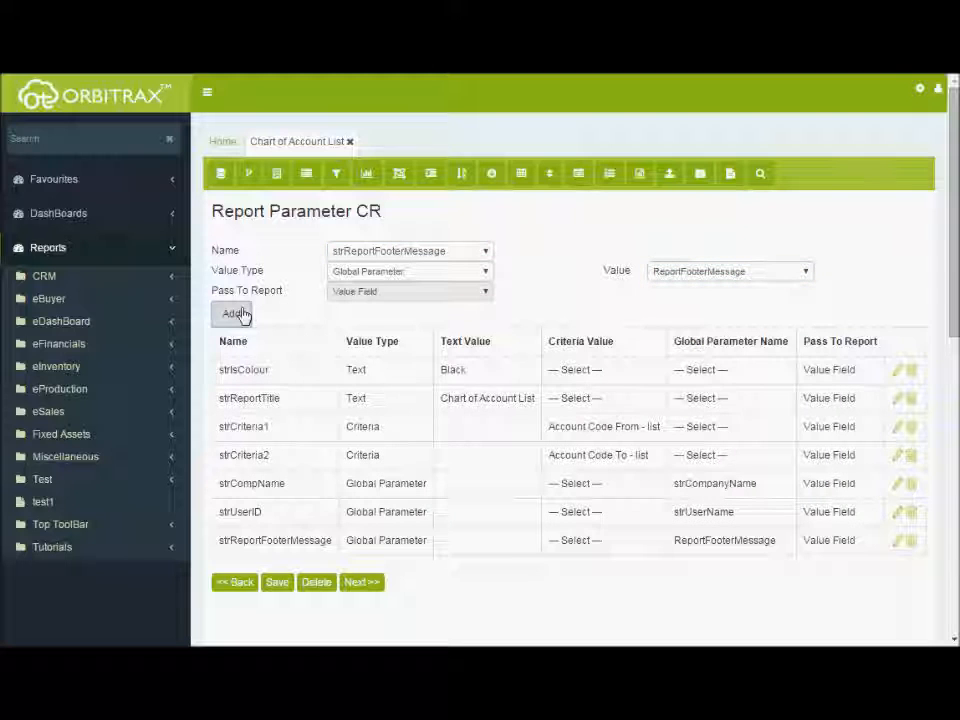
left_click(268, 584)
left_click(614, 188)
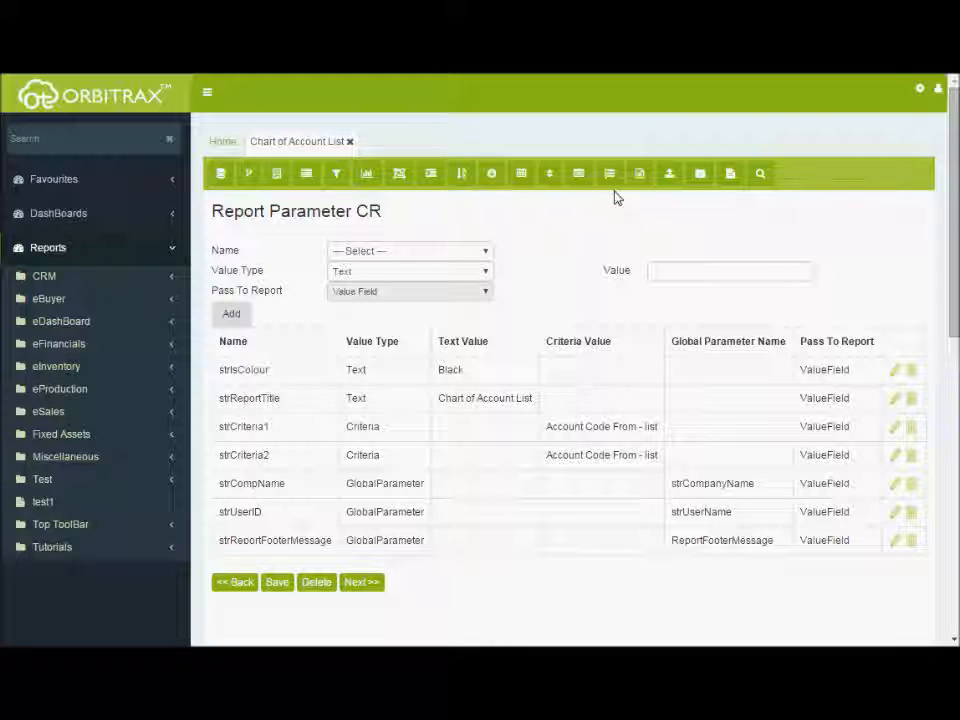
Preview the report for all accounts, hide the filter criteria, and review its first page from header to footer
left_click(765, 181)
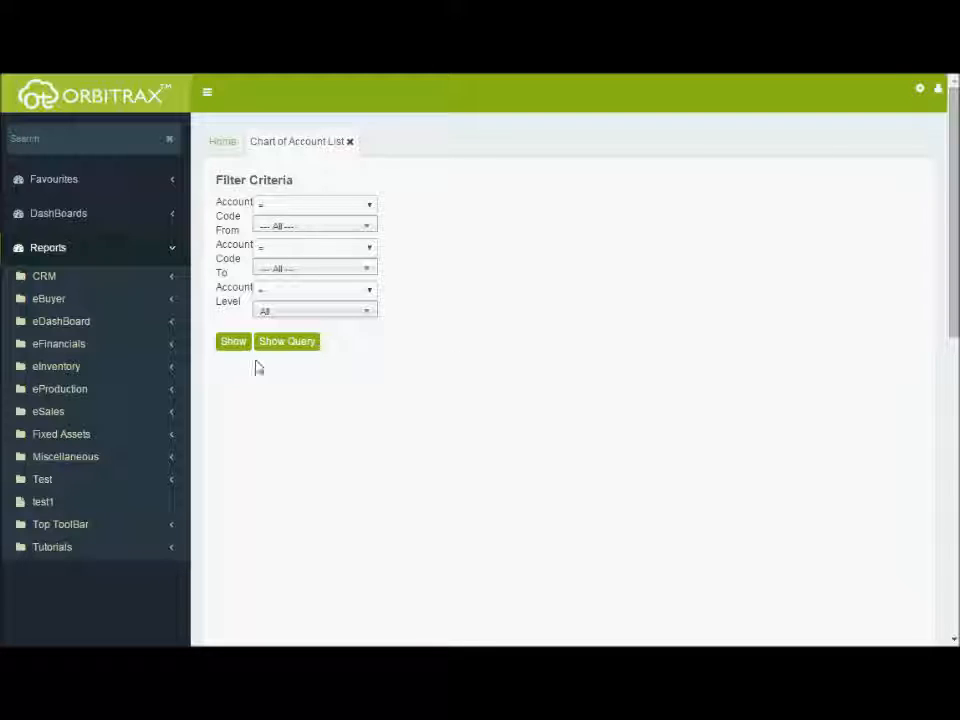
left_click(236, 345)
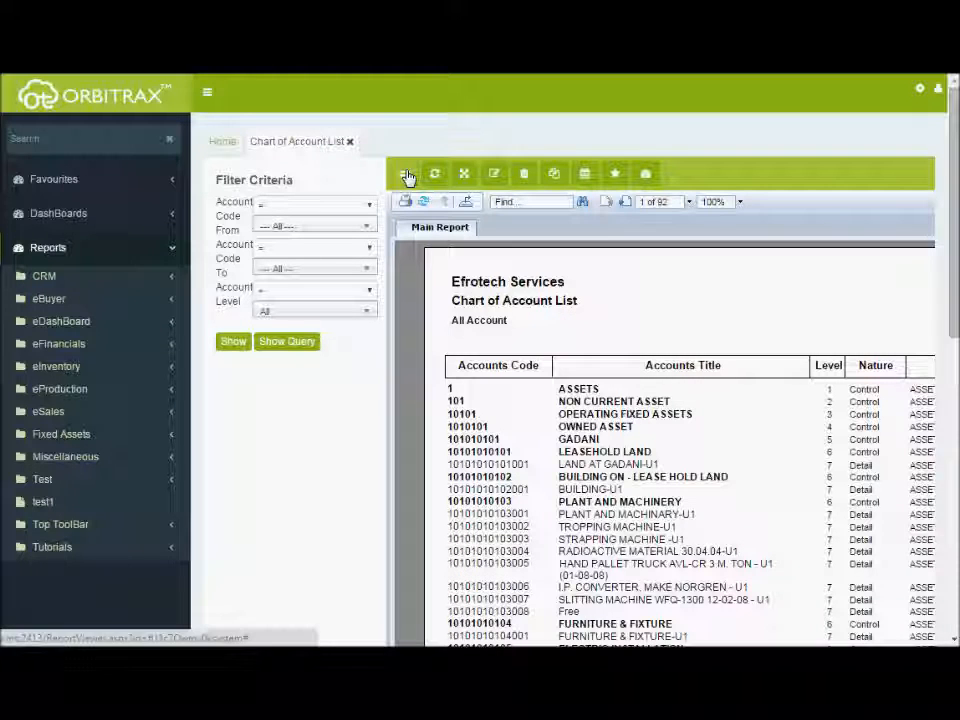
left_click(404, 179)
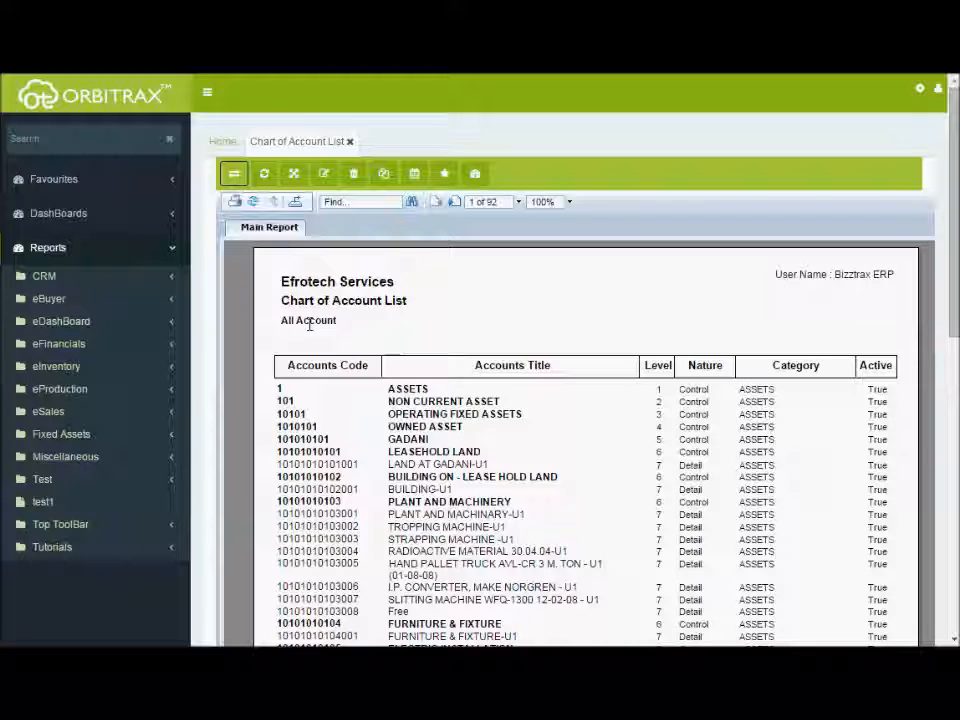
scroll(310, 334, "down", 3)
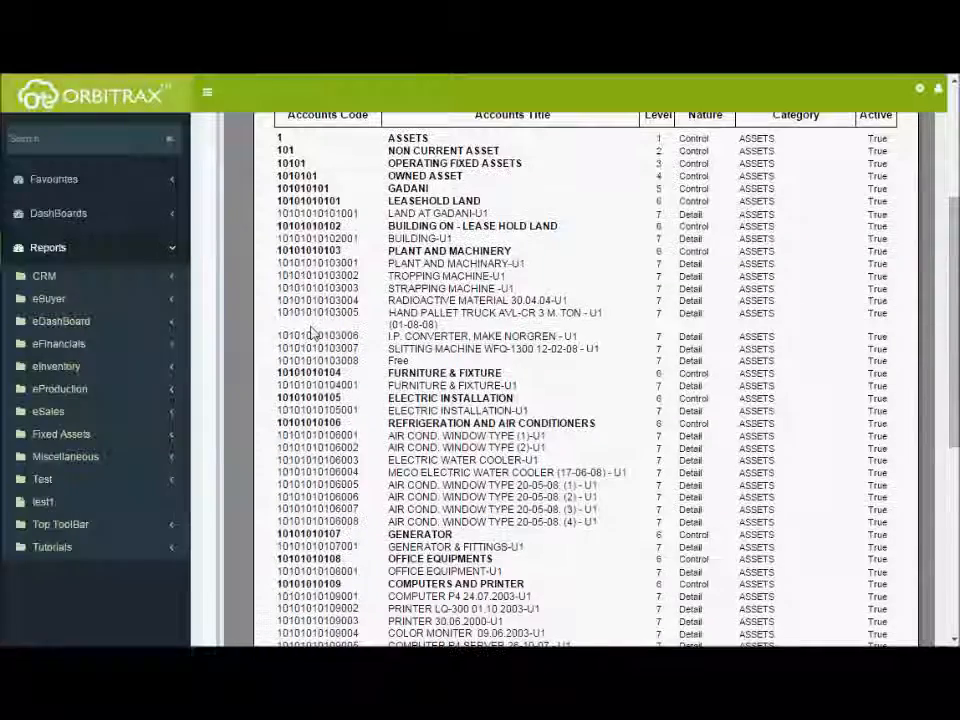
scroll(310, 334, "down", 5)
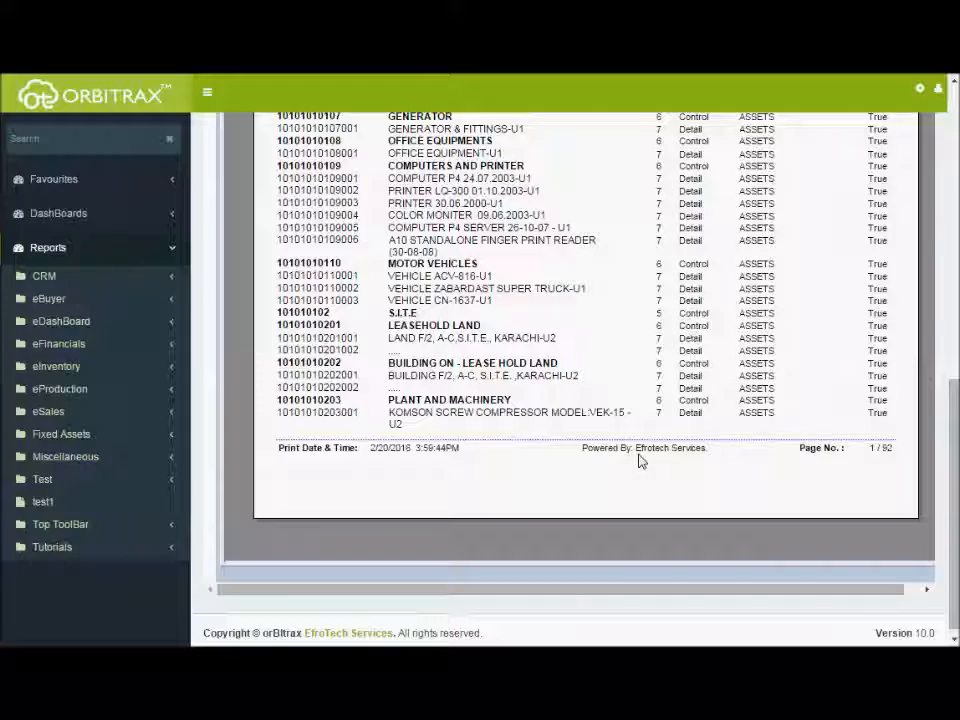
scroll(638, 458, "up", 6)
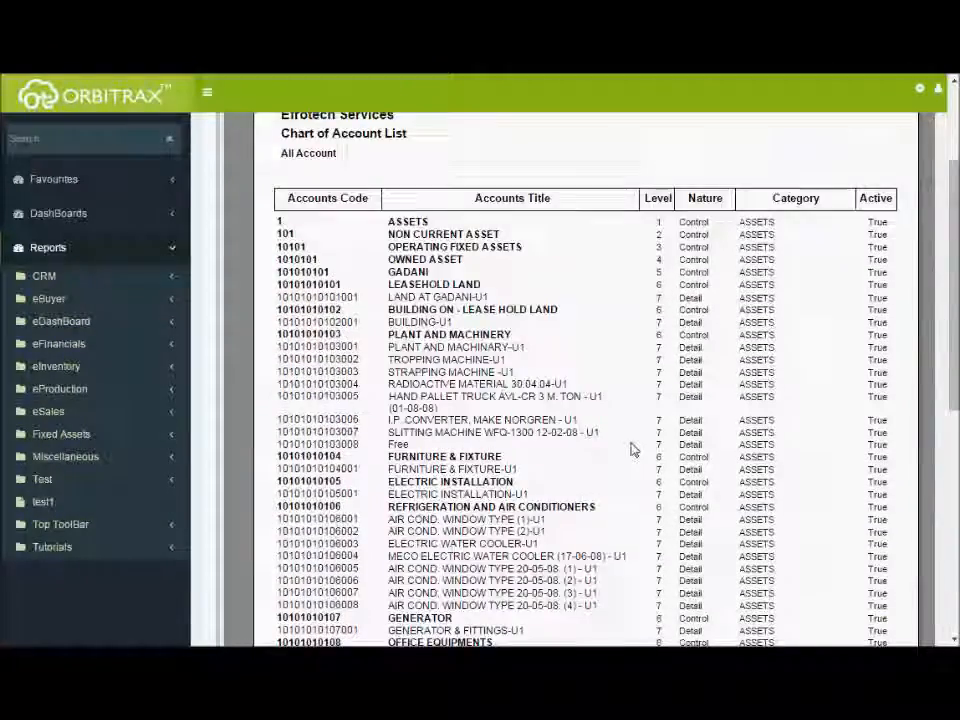
scroll(632, 450, "up", 2)
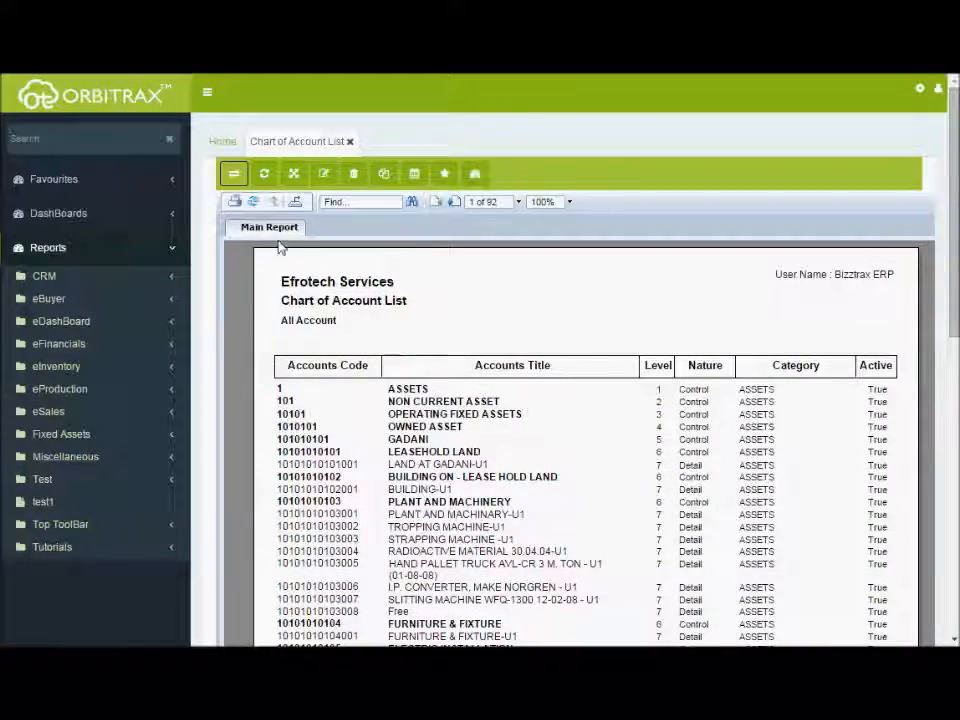
left_click(233, 174)
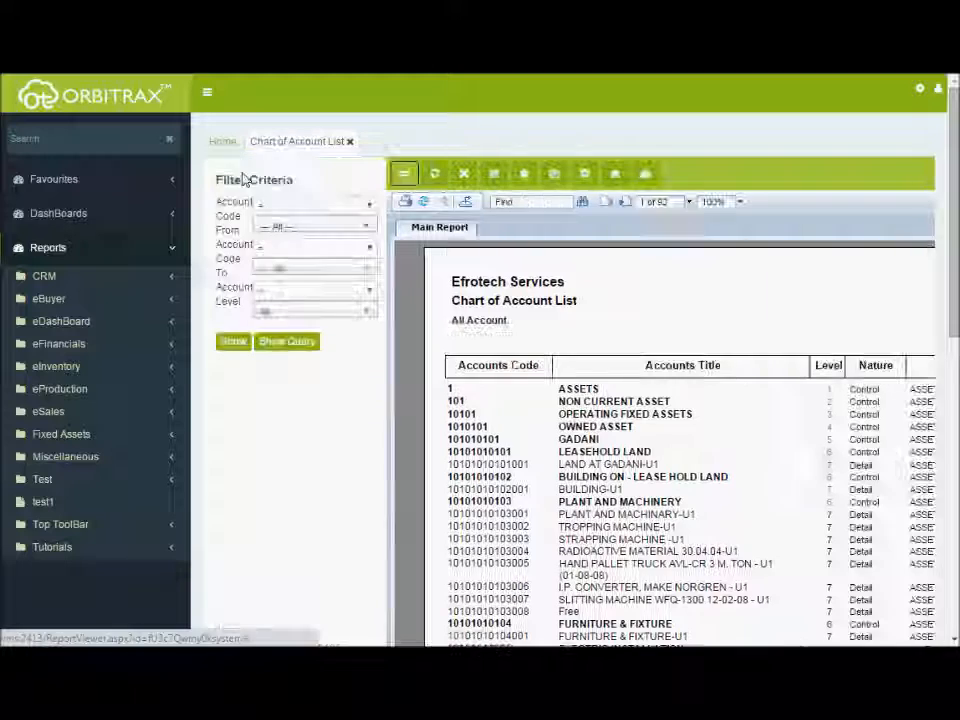
left_click(295, 222)
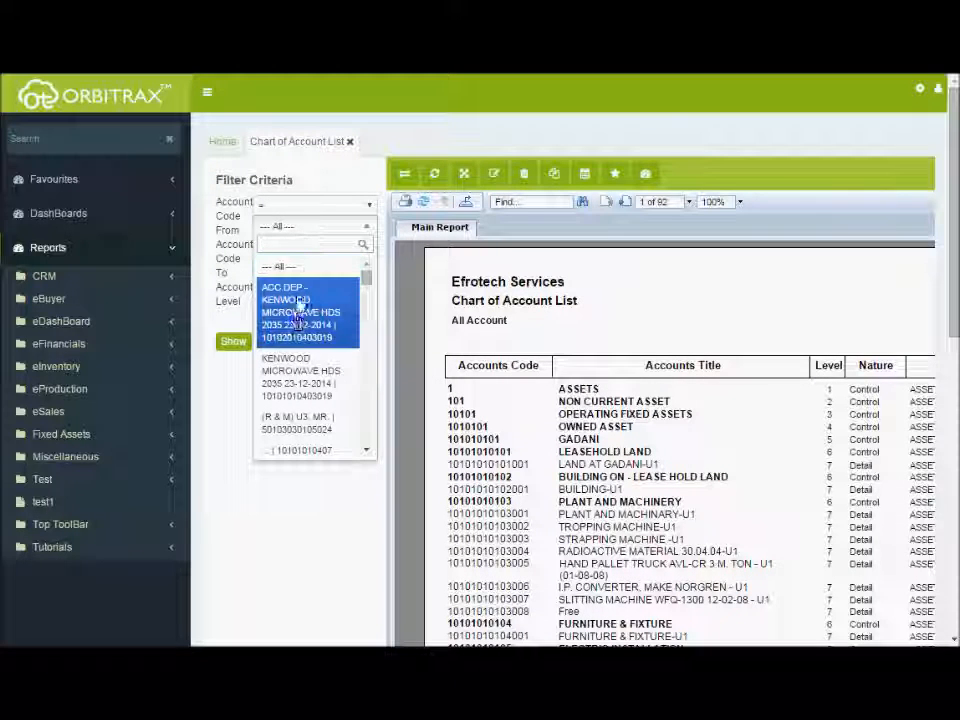
left_click(298, 306)
left_click(296, 272)
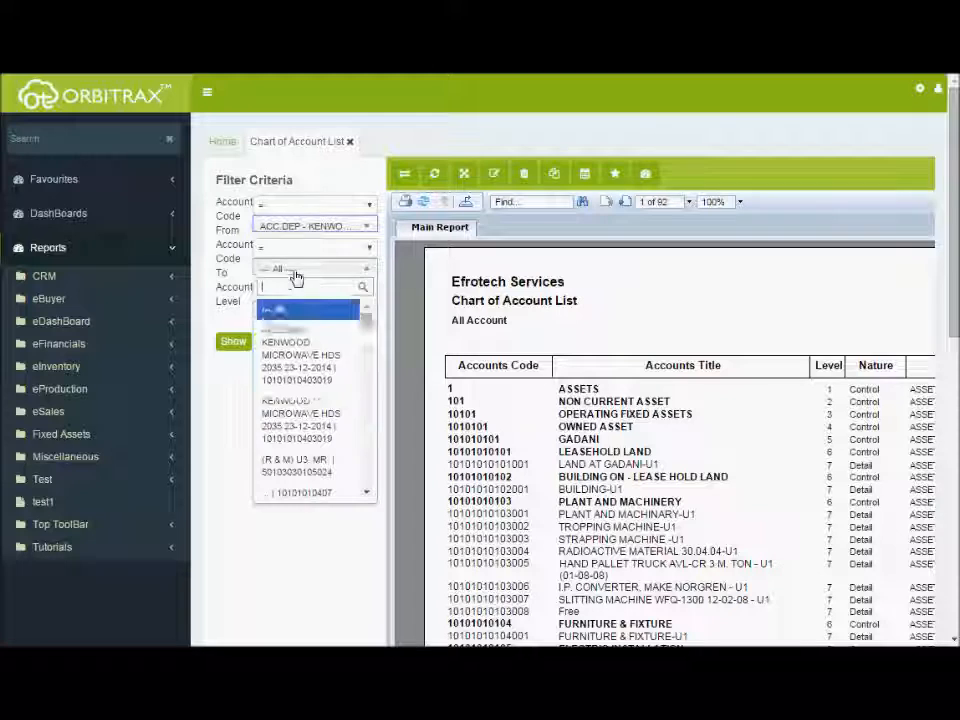
left_click(280, 345)
left_click(234, 343)
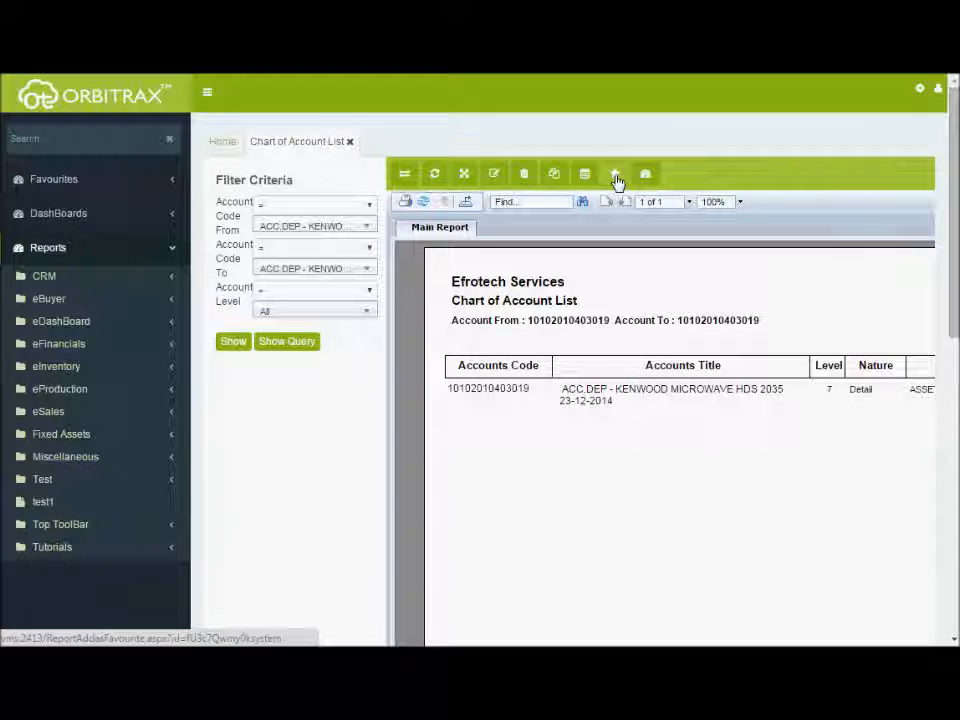
Close the Chart of Account List report and log out of the account
left_click(350, 142)
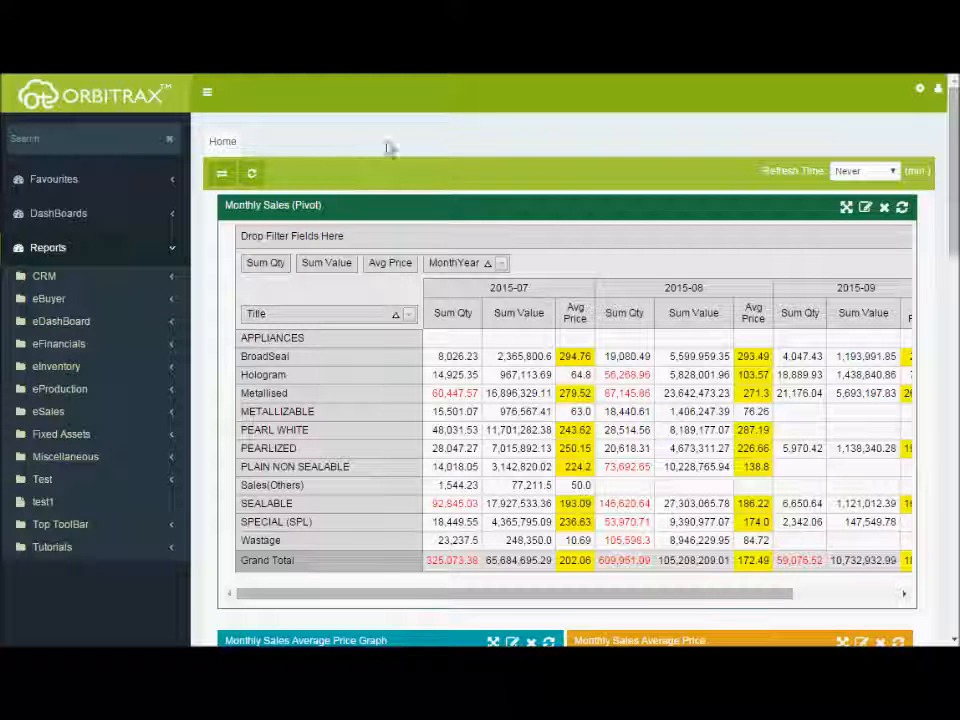
left_click(940, 90)
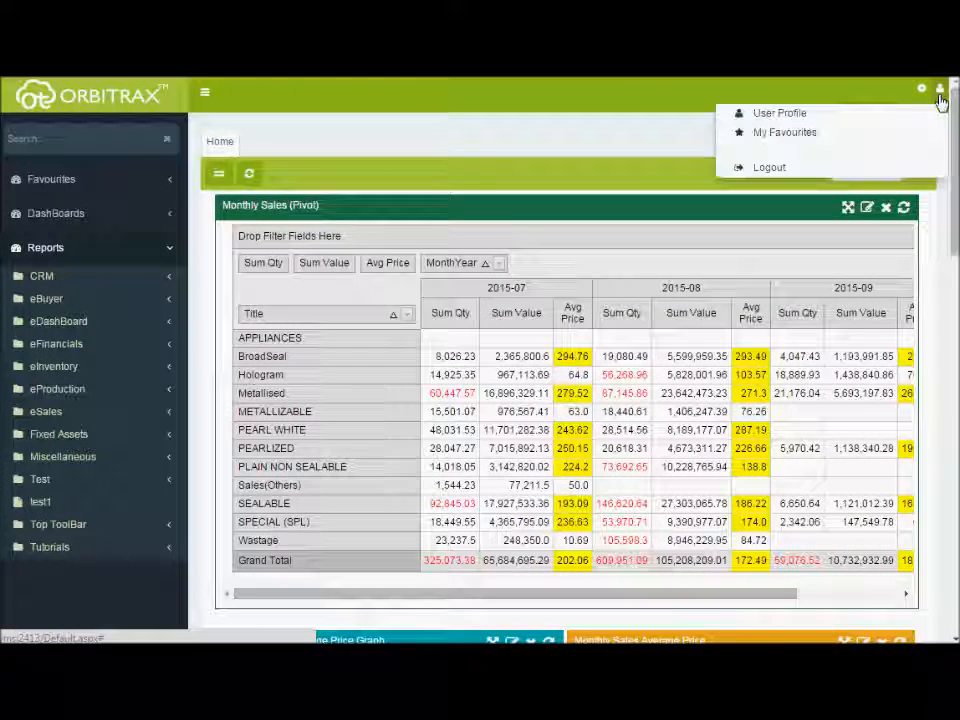
left_click(913, 171)
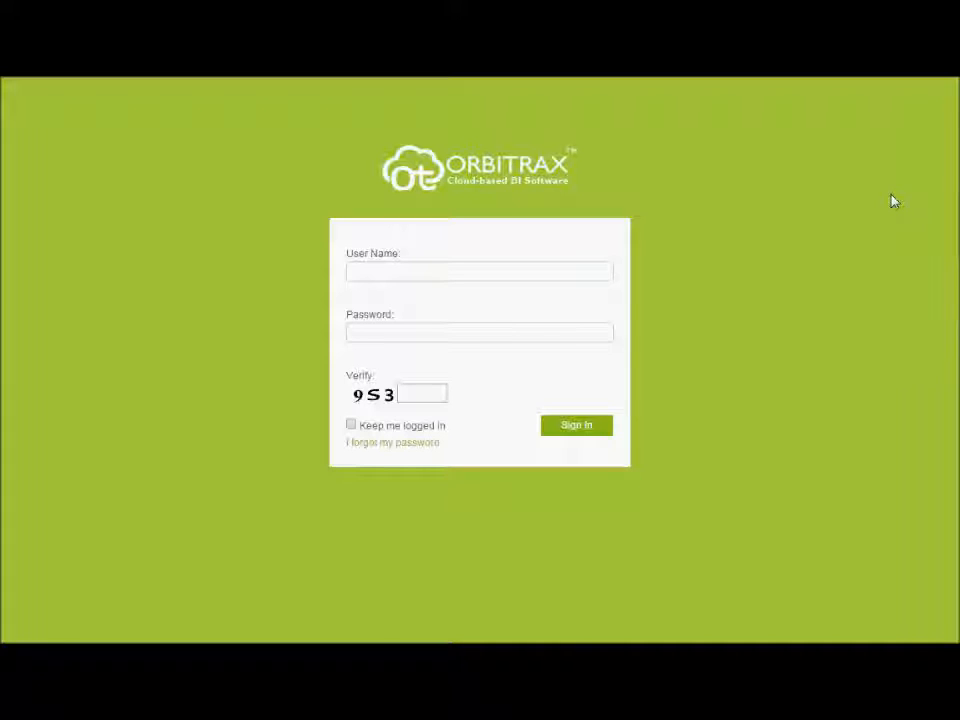